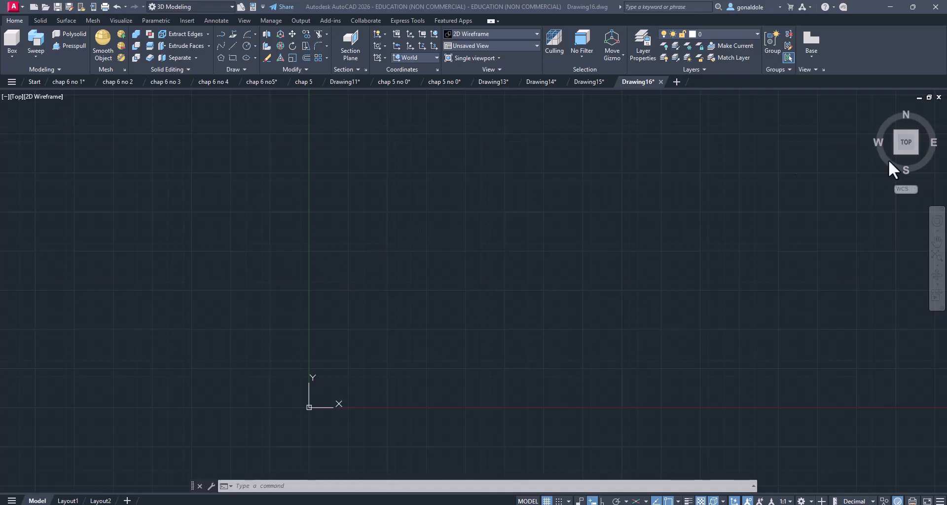
- Switch the empty drawing to the SW Isometric view
{"action": "mouse_move", "coordinate": [878, 128]}
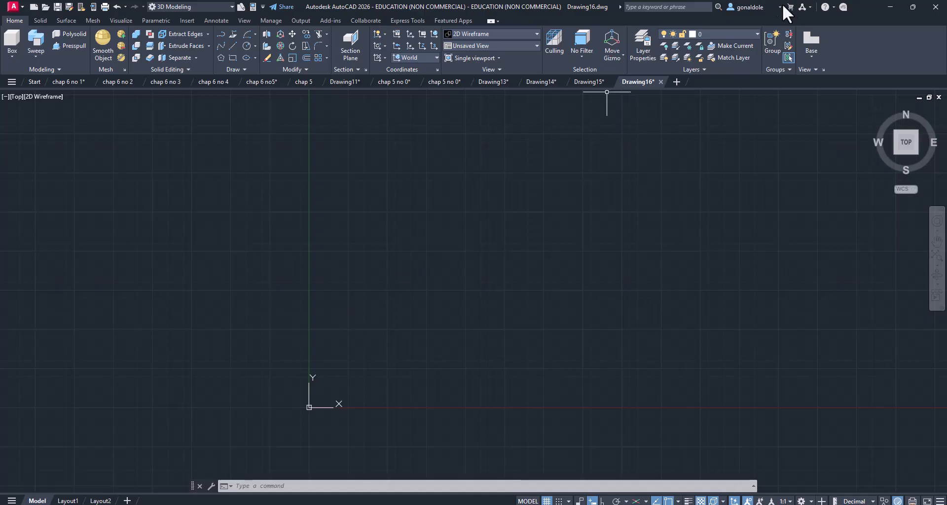
{"action": "left_click", "coordinate": [873, 109]}
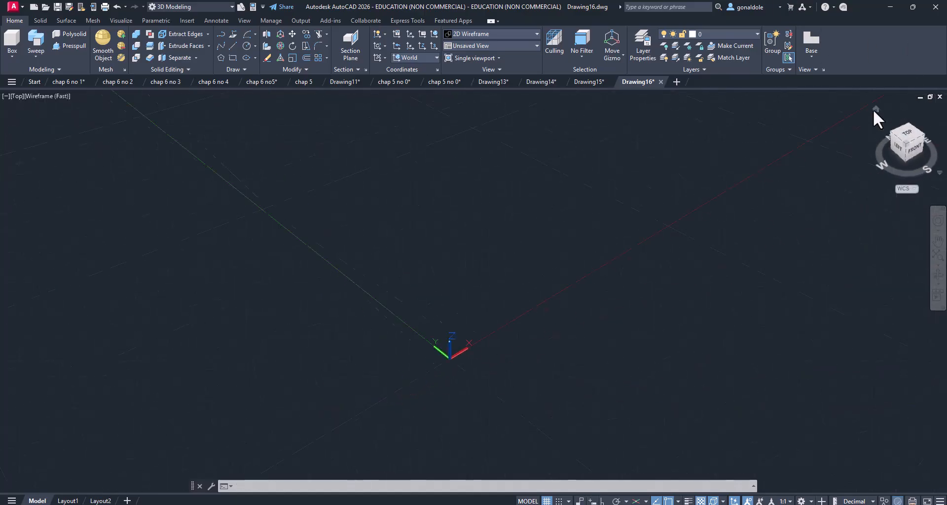
{"action": "middle_click_drag", "start_coordinate": [375, 162], "coordinate": [304, 286]}
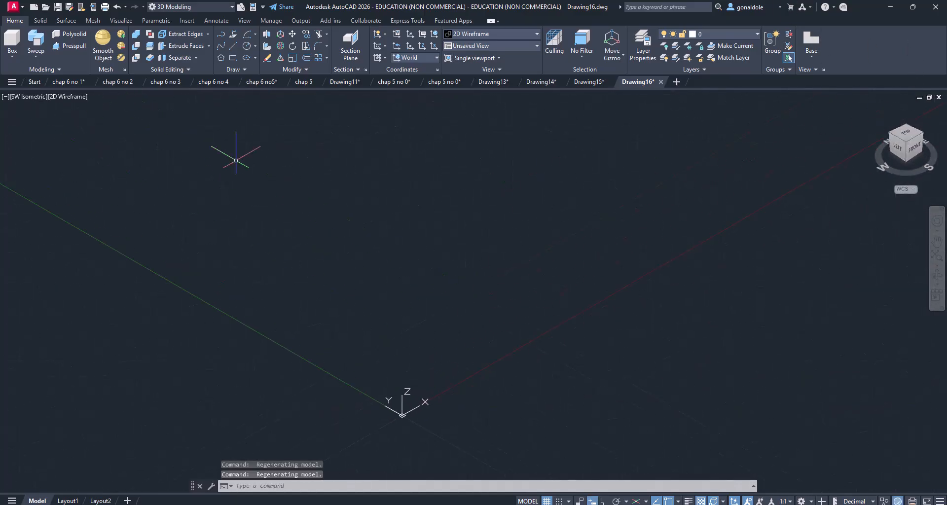
- Draw a roughly square rectangle about 5 units on a side on the XY plane near the origin
{"action": "left_click", "coordinate": [233, 59]}
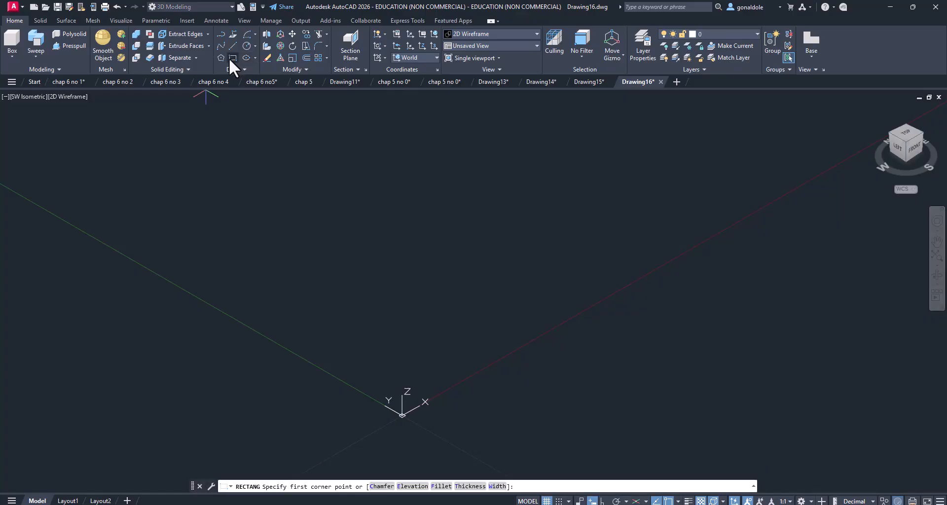
{"action": "left_click", "coordinate": [357, 350]}
{"action": "scroll", "coordinate": [381, 253], "scroll_direction": "down", "scroll_amount": 2}
{"action": "middle_click_drag", "start_coordinate": [382, 254], "coordinate": [432, 319]}
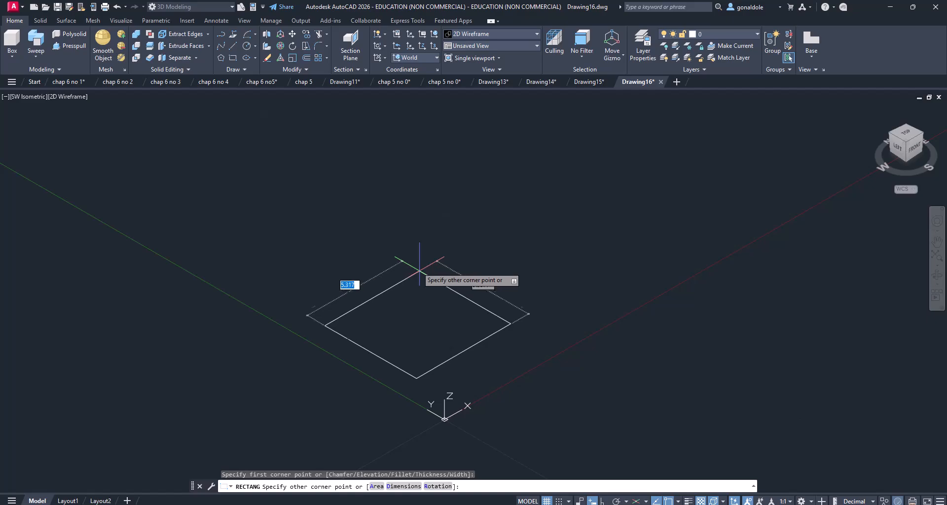
{"action": "left_click", "coordinate": [417, 267]}
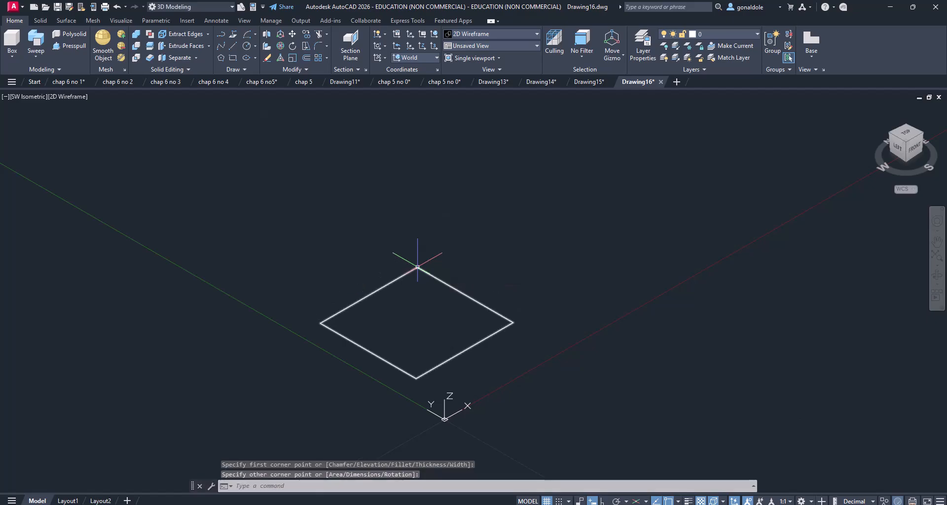
- Extrude the rectangle upward about 6.8 units into a solid box
{"action": "left_click", "coordinate": [380, 331]}
{"action": "left_click", "coordinate": [340, 291]}
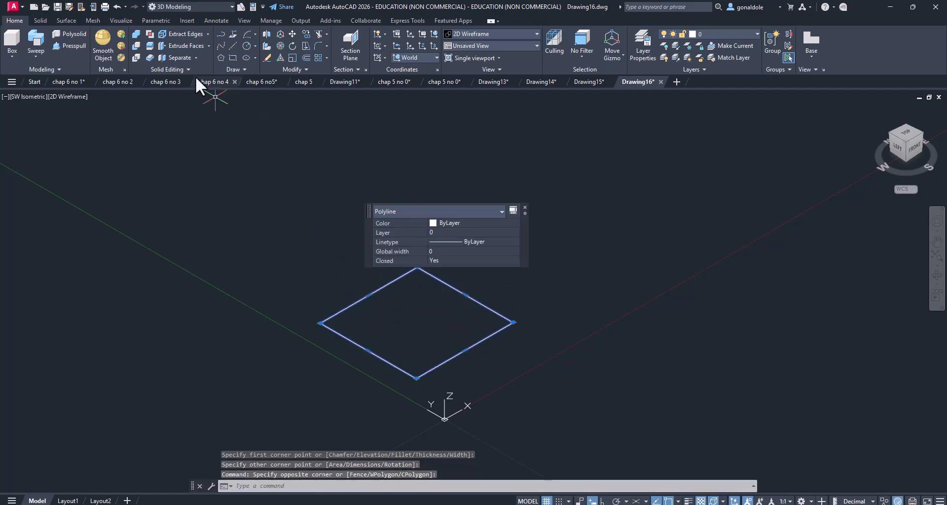
{"action": "left_click", "coordinate": [38, 58]}
{"action": "left_click", "coordinate": [52, 76]}
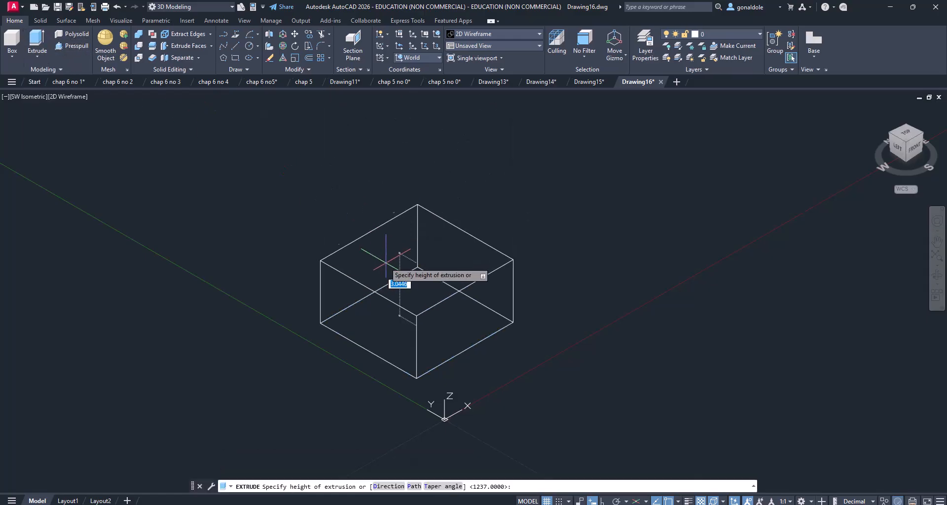
{"action": "left_click", "coordinate": [437, 156]}
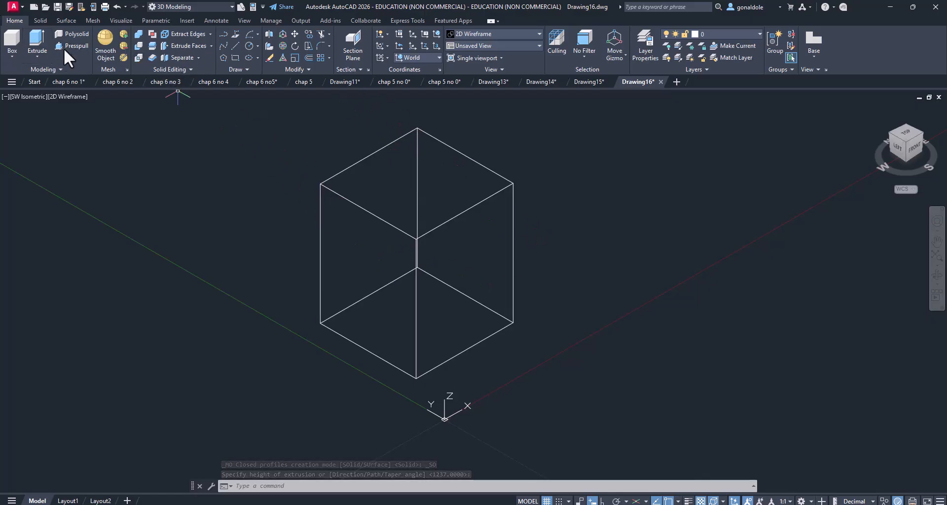
- Create a solid cylinder beside the box, with a radius of about 2.5 and a height of about 7.2 units
{"action": "left_click", "coordinate": [9, 56]}
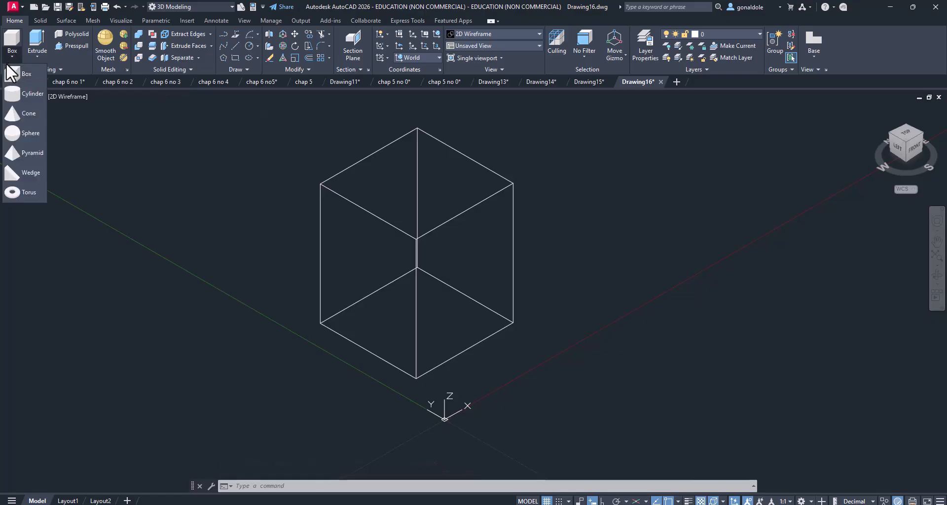
{"action": "left_click", "coordinate": [31, 93]}
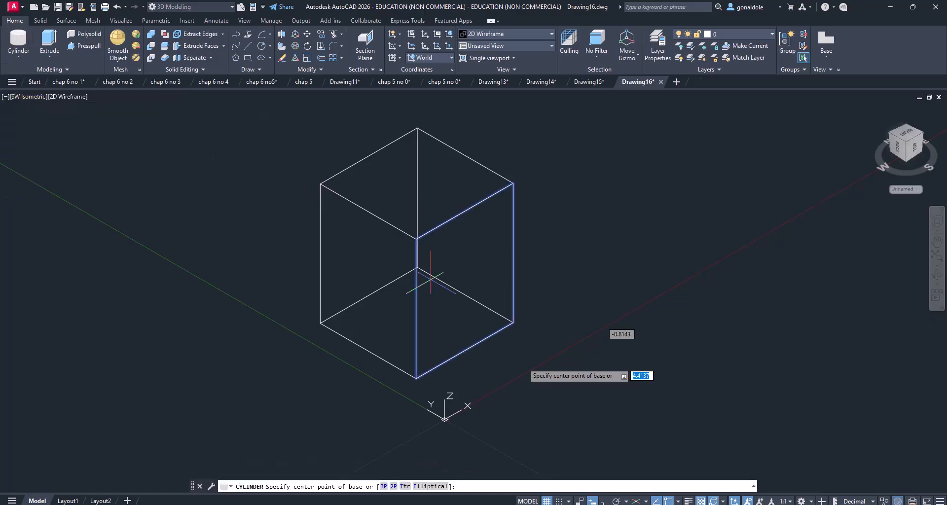
{"action": "left_click", "coordinate": [582, 404]}
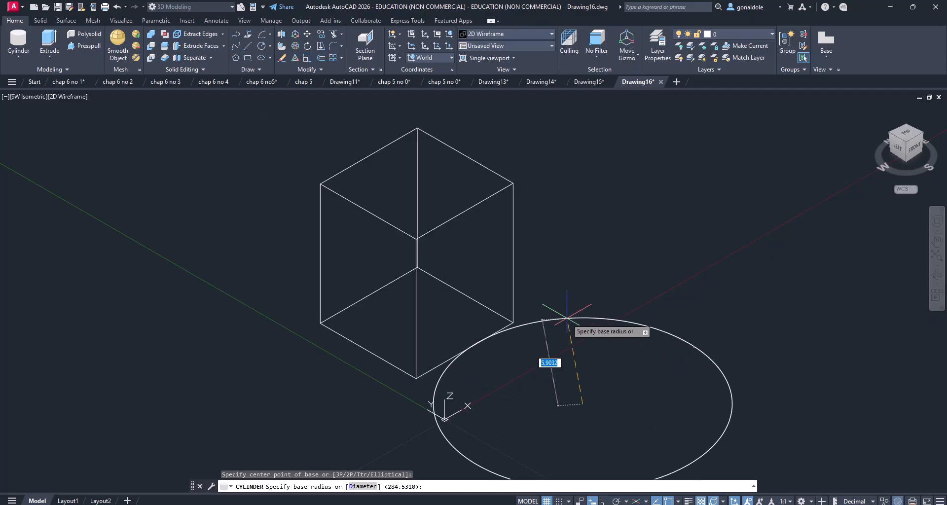
{"action": "left_click", "coordinate": [565, 378]}
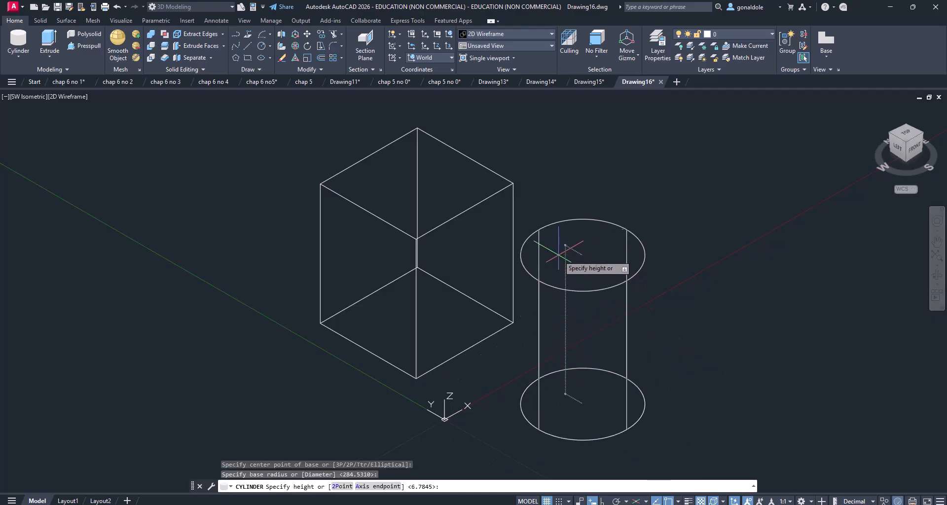
{"action": "left_click", "coordinate": [570, 269]}
{"action": "left_click", "coordinate": [664, 396]}
{"action": "left_click", "coordinate": [586, 271]}
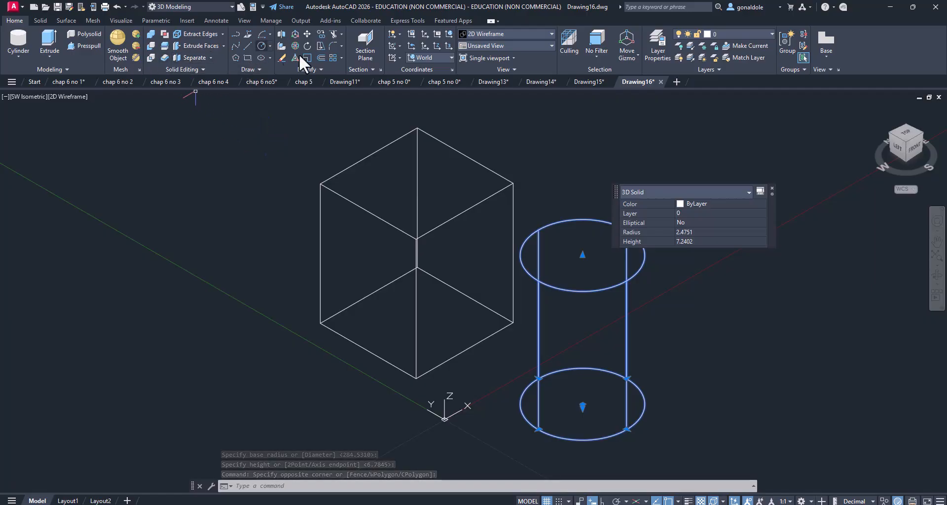
{"action": "left_click", "coordinate": [300, 32]}
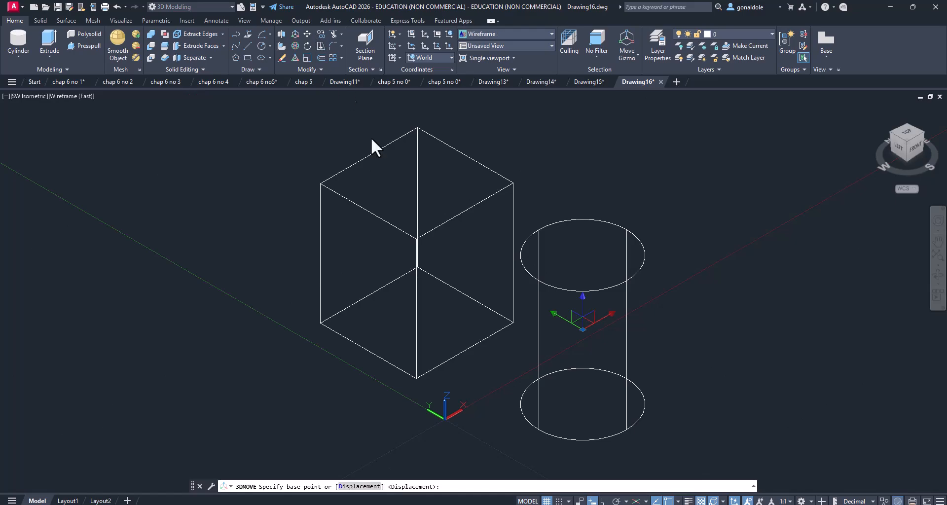
{"action": "key", "text": "Escape"}
- Move the cylinder toward the box so it overlaps the box's front corner in the isometric view
{"action": "left_click", "coordinate": [645, 265]}
{"action": "left_click", "coordinate": [599, 254]}
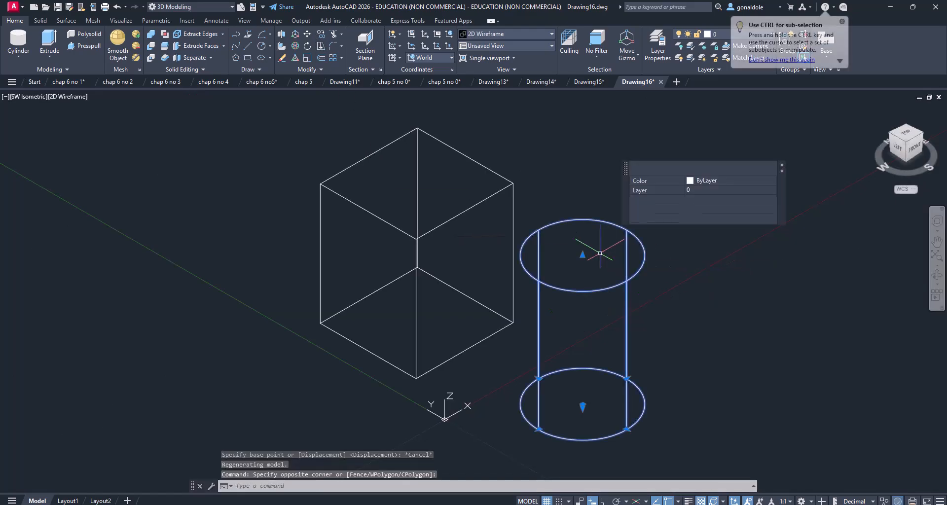
{"action": "left_click", "coordinate": [307, 34]}
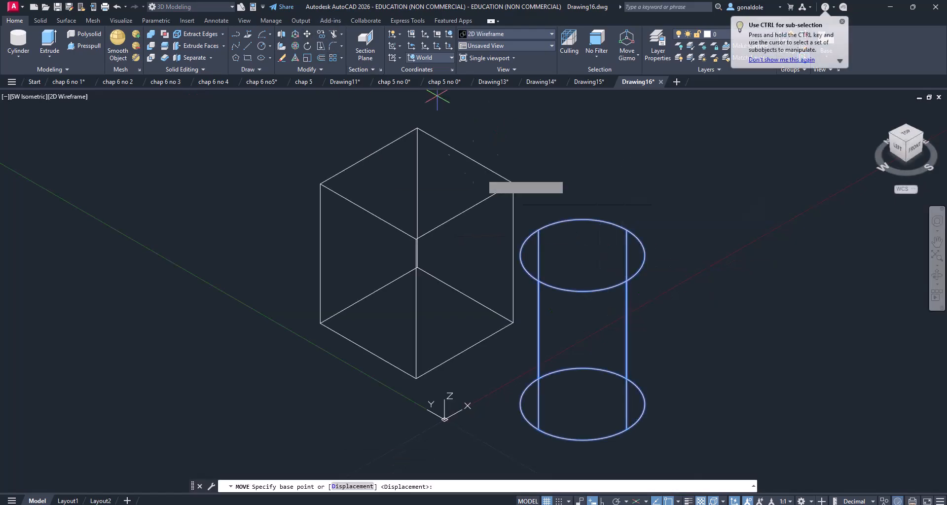
{"action": "left_click", "coordinate": [707, 329]}
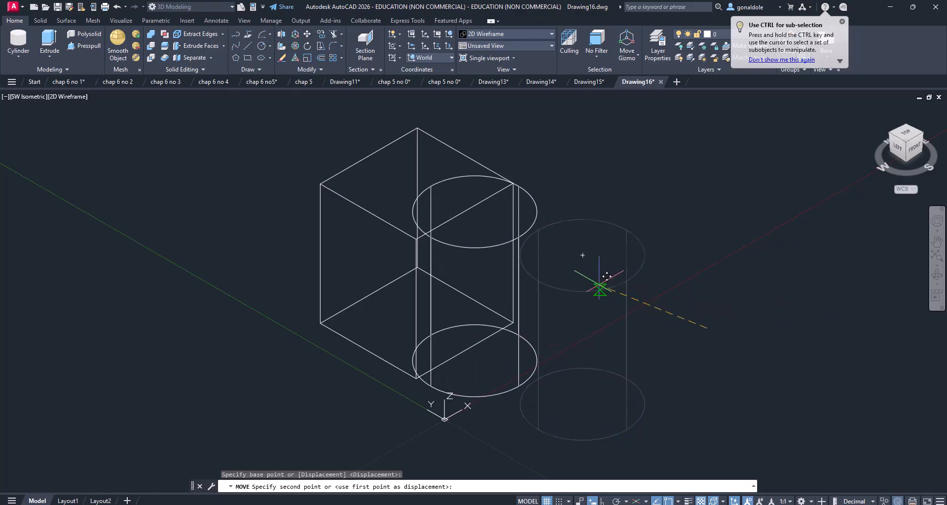
{"action": "left_click", "coordinate": [602, 283]}
- Set the viewport's visual style to Conceptual
{"action": "left_click", "coordinate": [59, 106]}
{"action": "key", "text": "Escape"}
{"action": "left_click", "coordinate": [56, 98]}
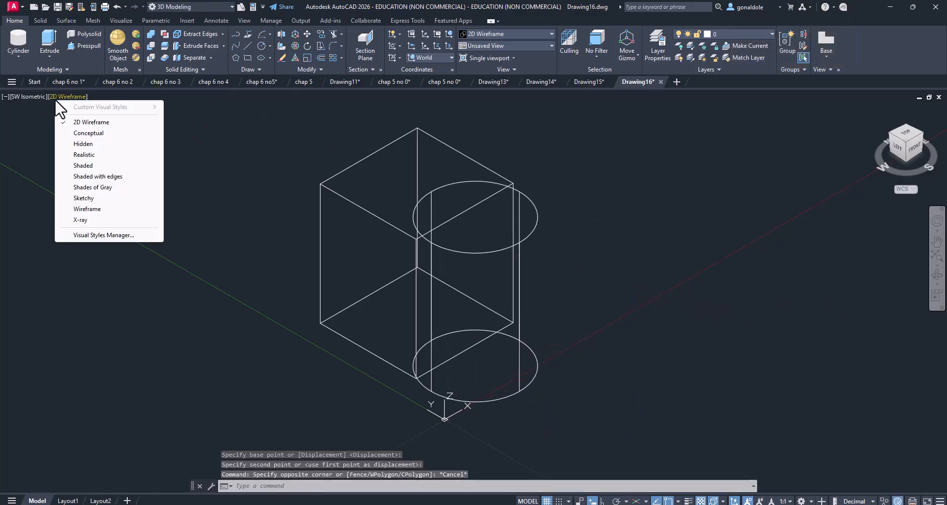
{"action": "left_click", "coordinate": [95, 132]}
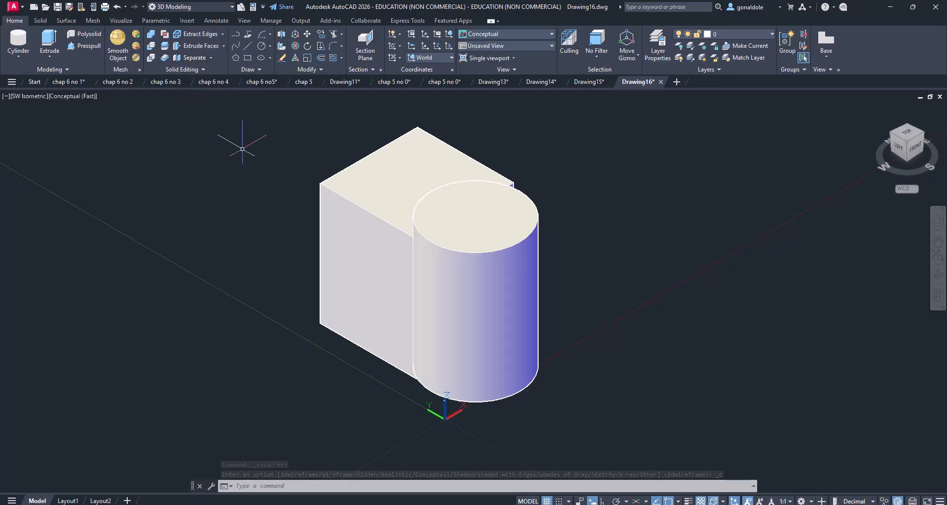
- Try to subtract the cylinder from the box, and undo the subtraction
{"action": "left_click", "coordinate": [152, 44]}
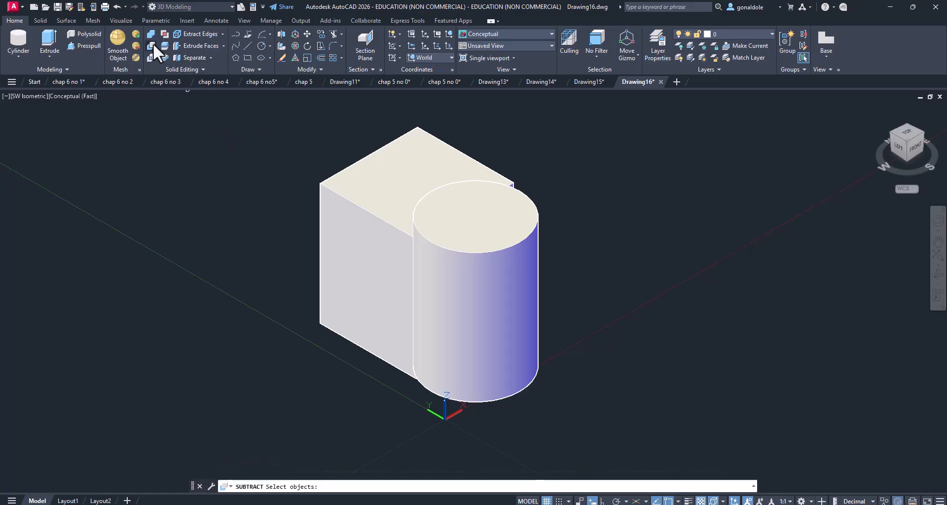
{"action": "left_click", "coordinate": [345, 211]}
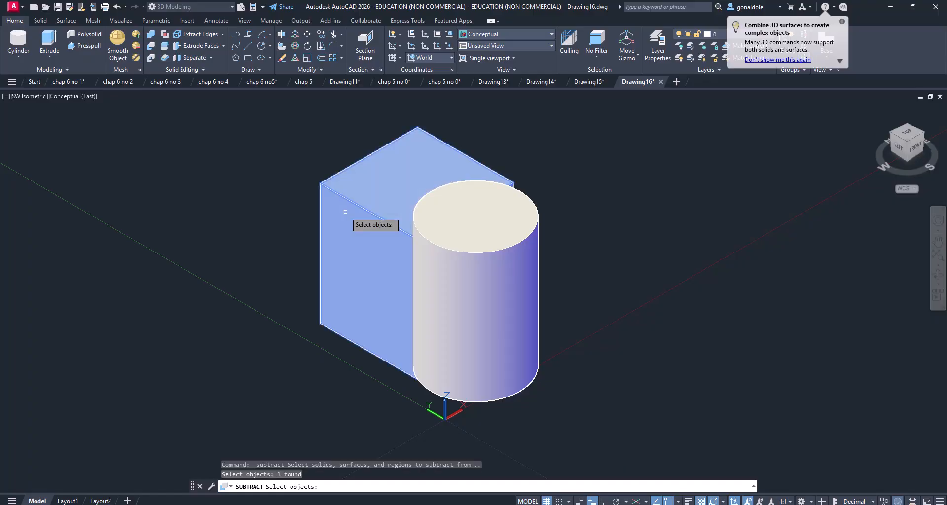
{"action": "key", "text": "Return"}
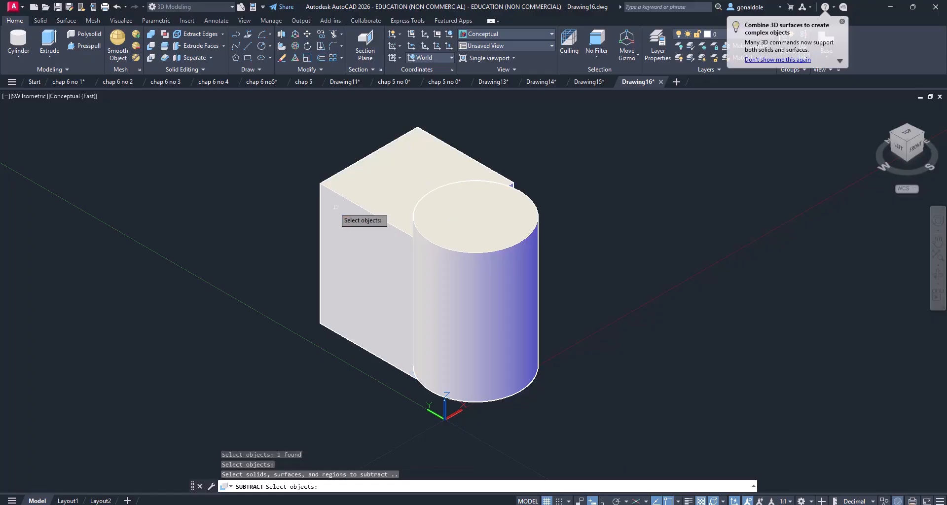
{"action": "left_click", "coordinate": [454, 233]}
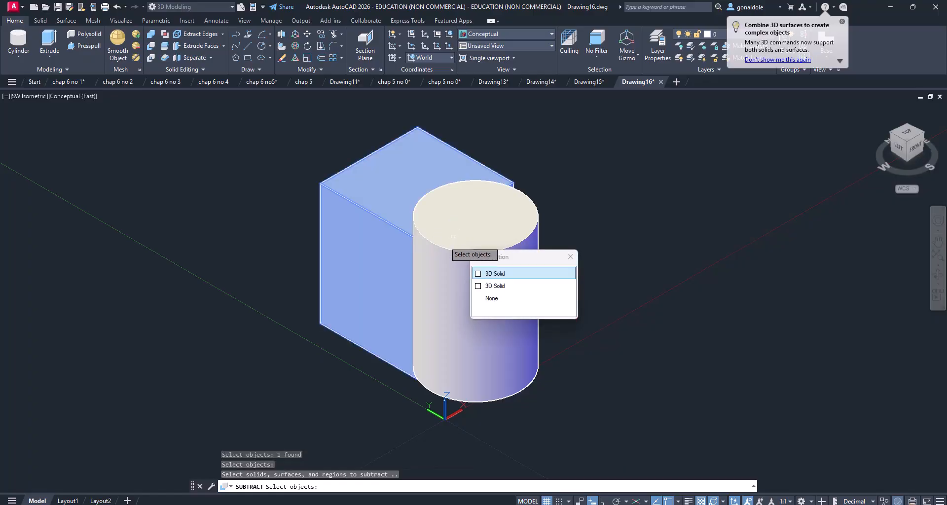
{"action": "left_click", "coordinate": [474, 286]}
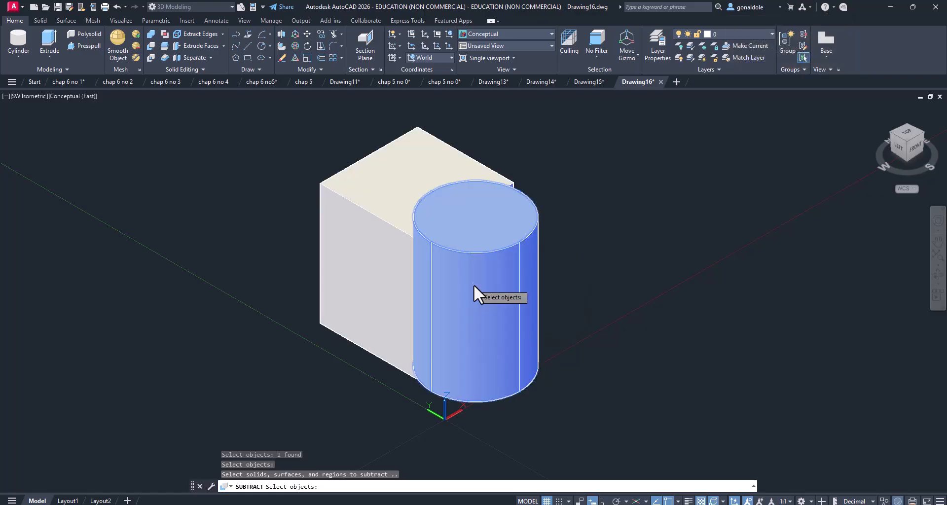
{"action": "key", "text": "Return"}
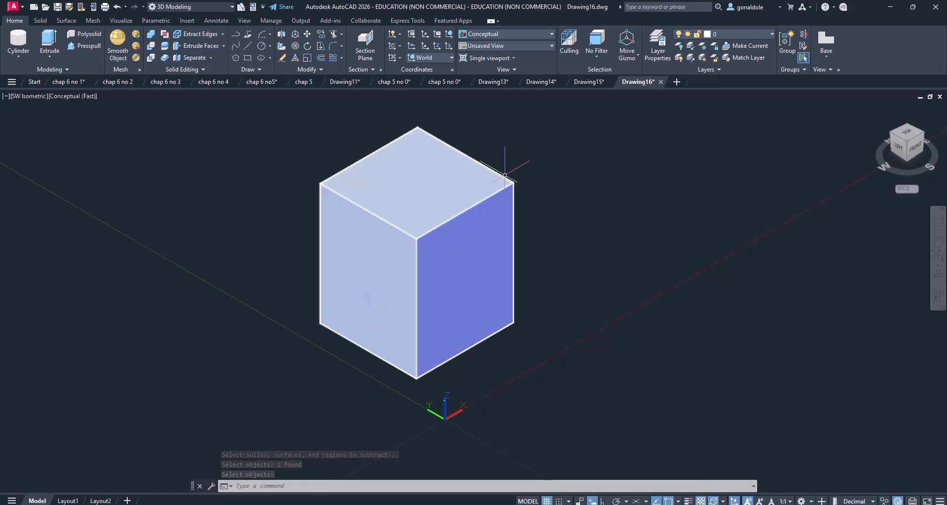
{"action": "key", "text": "ctrl+z"}
- Move the cylinder with its gizmo along the Y axis so it stands centrally over the box's front edge in the view
{"action": "left_click", "coordinate": [538, 294]}
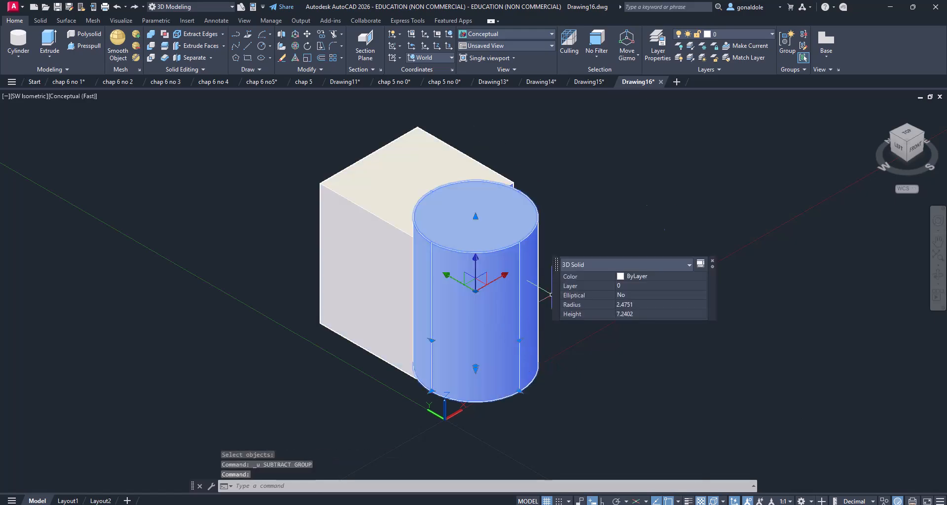
{"action": "middle_click_drag", "start_coordinate": [621, 218], "coordinate": [581, 196]}
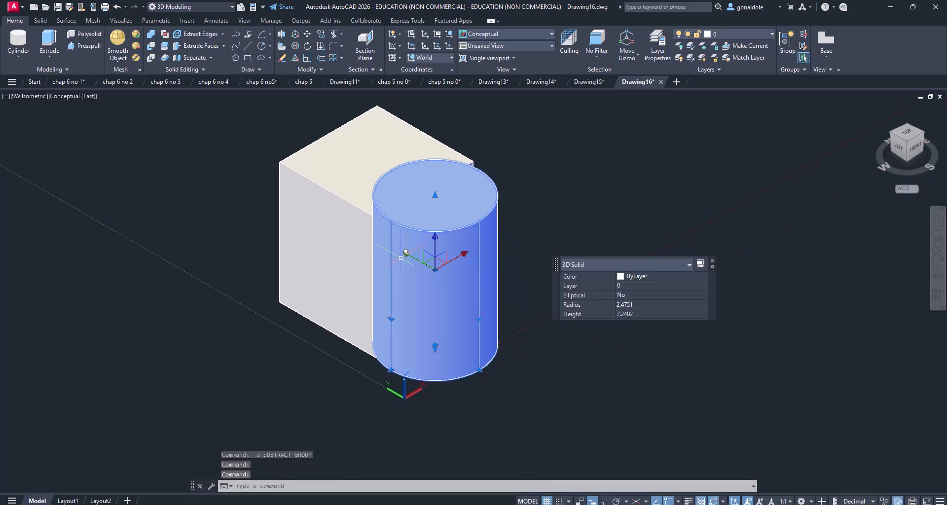
{"action": "left_click", "coordinate": [435, 269]}
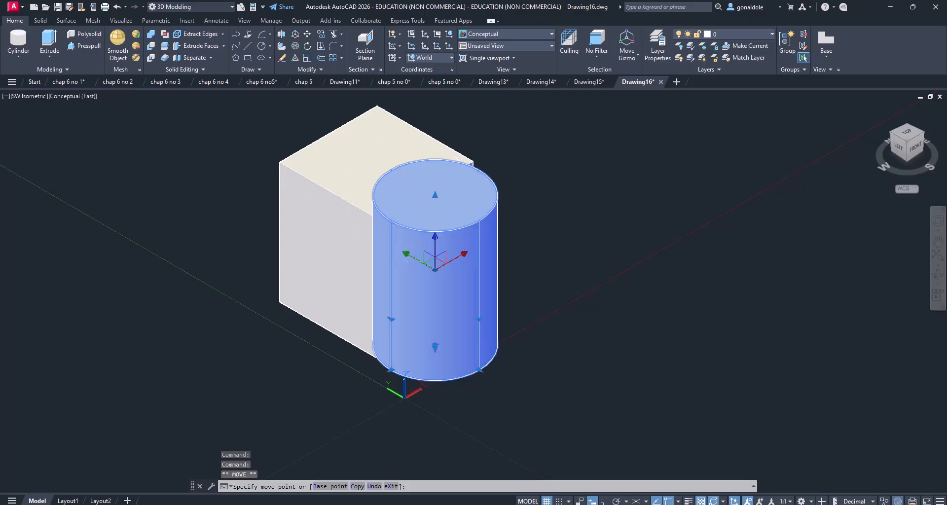
{"action": "left_click", "coordinate": [435, 269]}
{"action": "left_click", "coordinate": [407, 254]}
{"action": "left_click", "coordinate": [409, 255]}
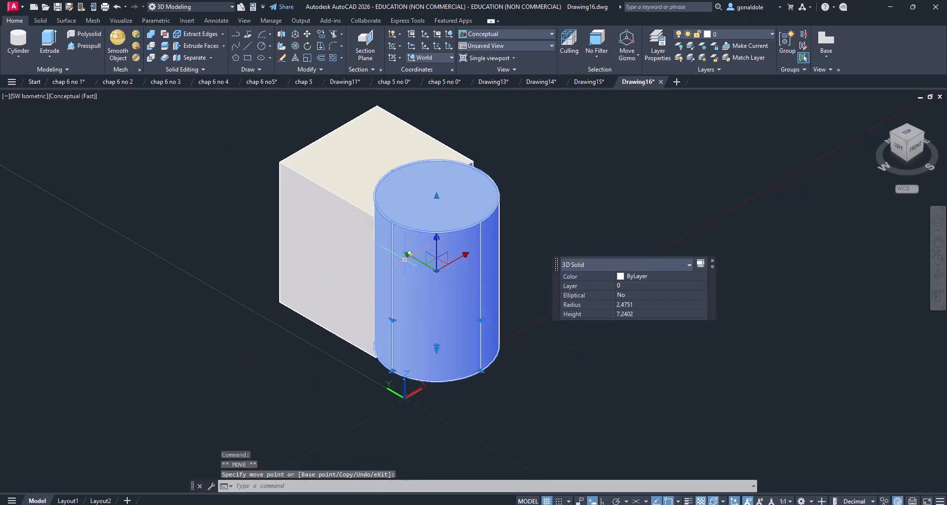
{"action": "left_click", "coordinate": [412, 261]}
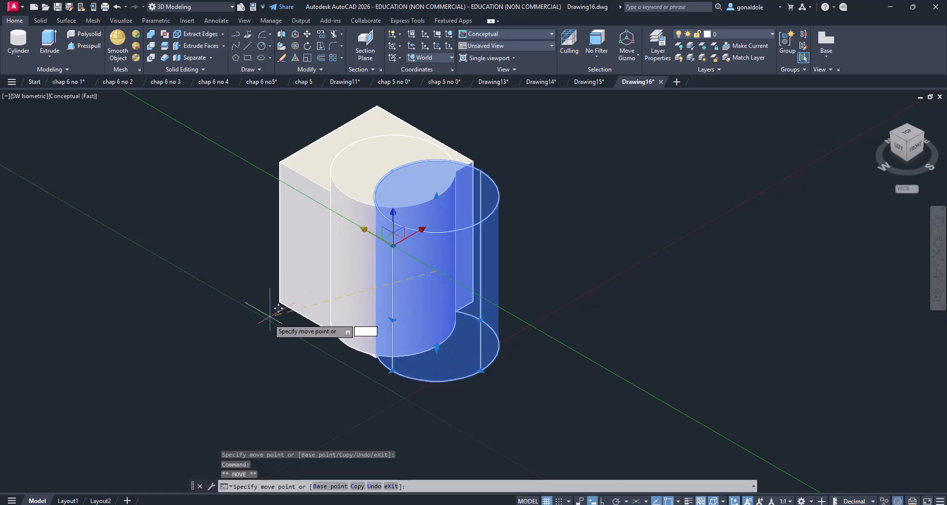
{"action": "key", "text": "Escape"}
{"action": "key", "text": "Escape"}
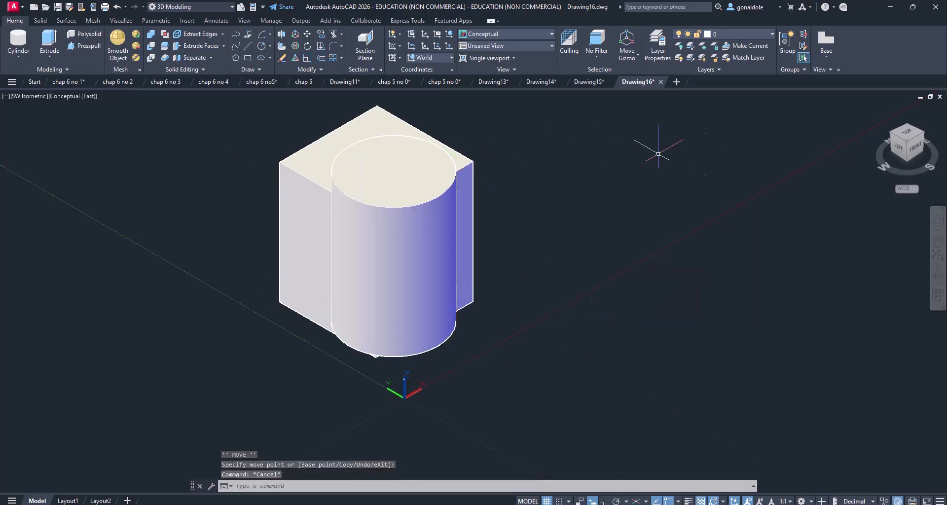
- Move the cylinder from its base centre to near the box's closest bottom corner so the two solids overlap
{"action": "left_click", "coordinate": [938, 277]}
{"action": "left_click_drag", "start_coordinate": [685, 315], "coordinate": [746, 325]}
{"action": "key", "text": "Escape"}
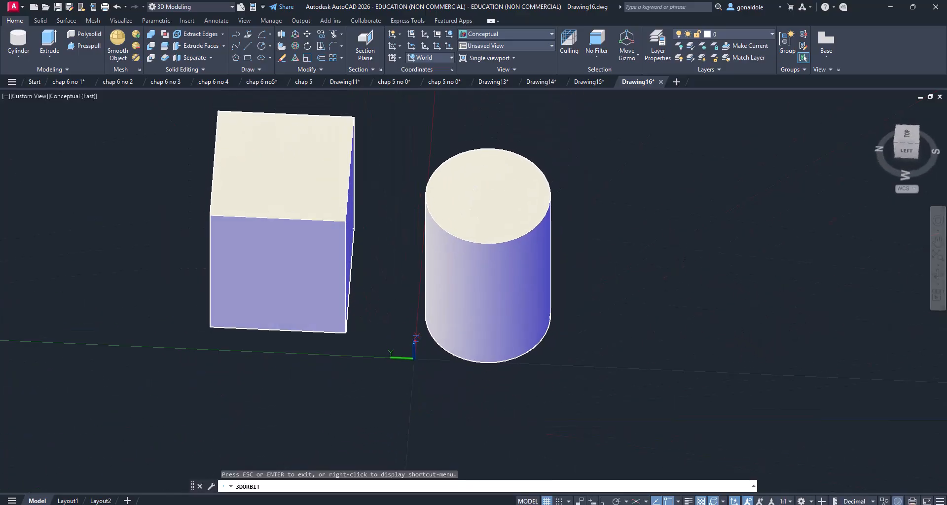
{"action": "left_click", "coordinate": [463, 272]}
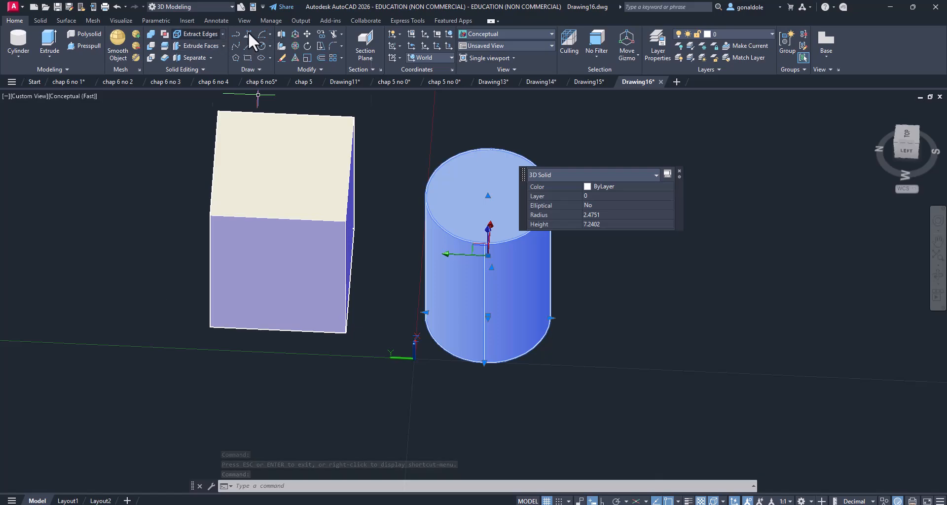
{"action": "left_click", "coordinate": [306, 34]}
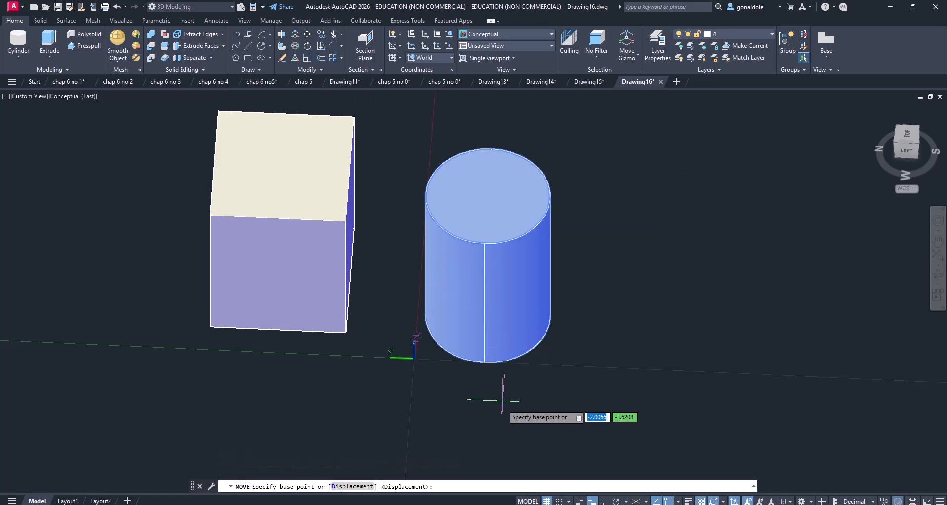
{"action": "left_click", "coordinate": [488, 315]}
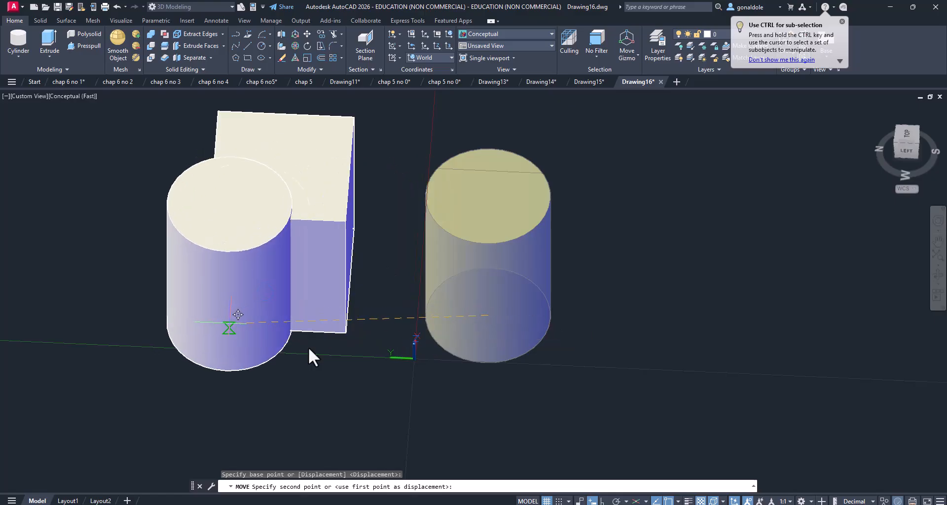
{"action": "left_click", "coordinate": [343, 327]}
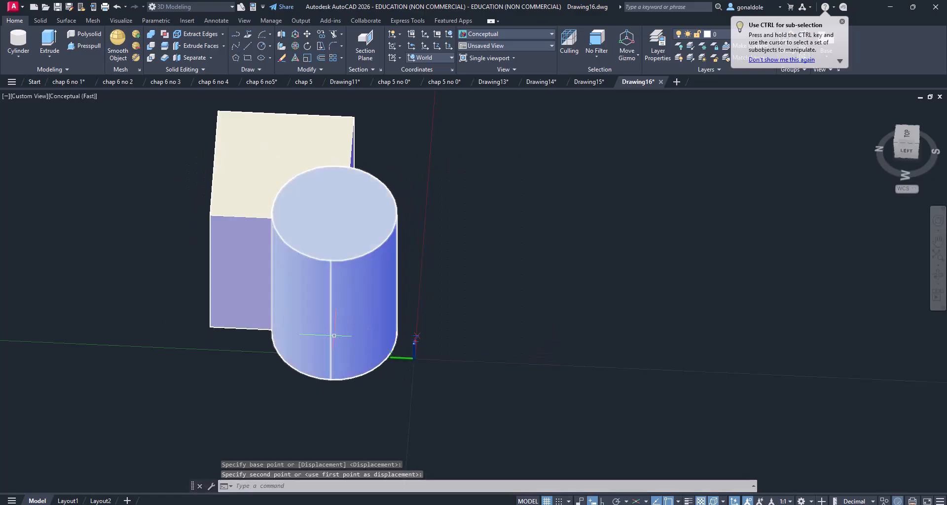
- Subtract the cylinder from the box to cut a concave vertical recess at its corner
{"action": "left_click", "coordinate": [936, 275]}
{"action": "left_click_drag", "start_coordinate": [456, 300], "coordinate": [263, 284]}
{"action": "key", "text": "Escape"}
{"action": "left_click", "coordinate": [151, 46]}
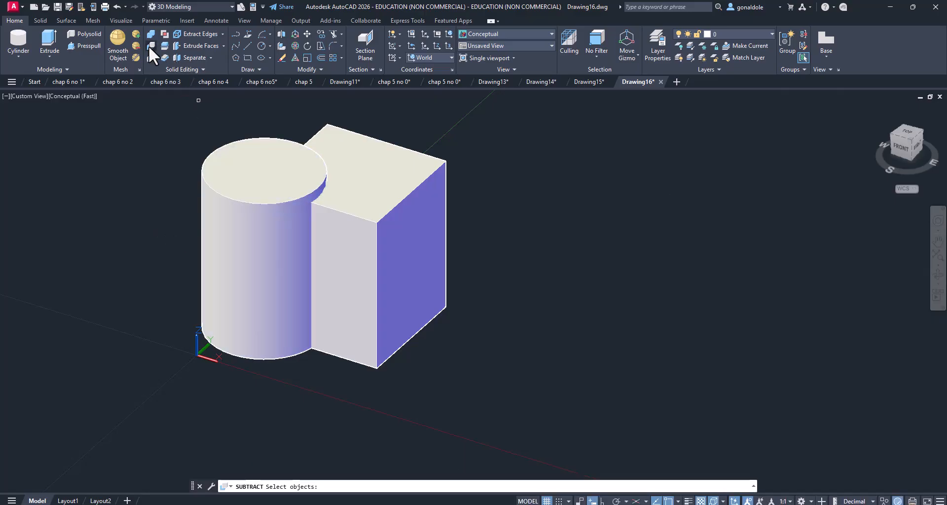
{"action": "left_click", "coordinate": [352, 208]}
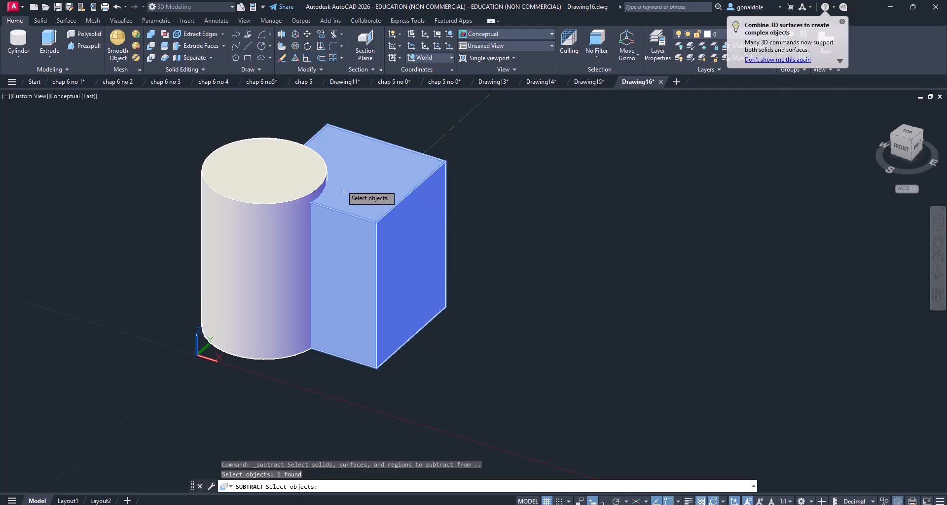
{"action": "key", "text": "Return"}
{"action": "left_click", "coordinate": [278, 181]}
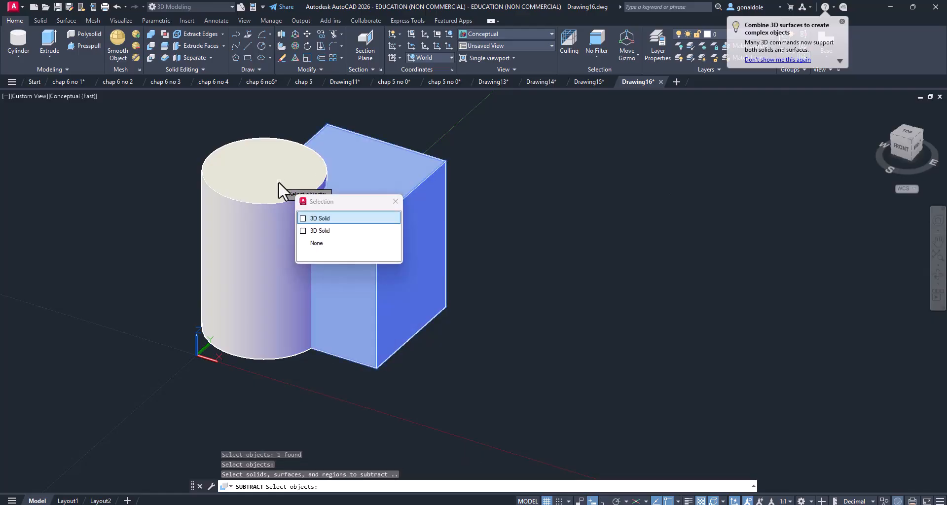
{"action": "left_click", "coordinate": [303, 230]}
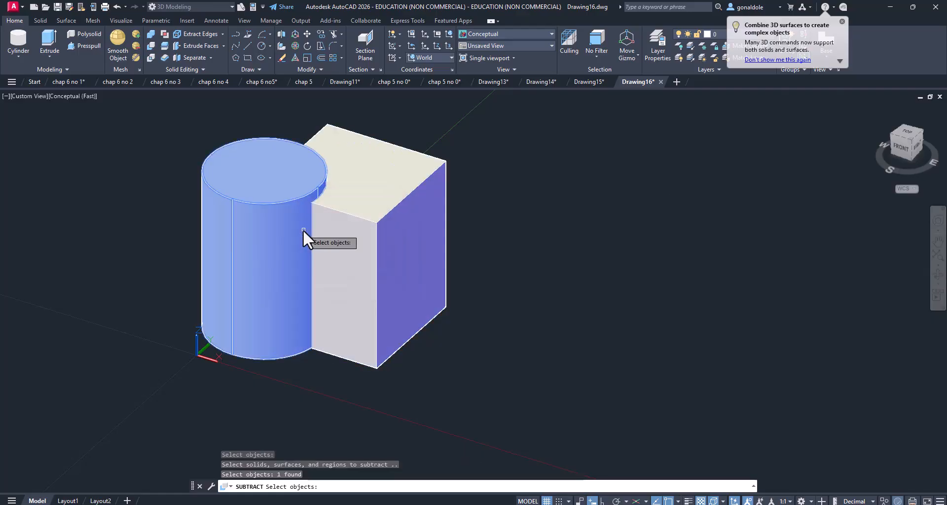
{"action": "key", "text": "Return"}
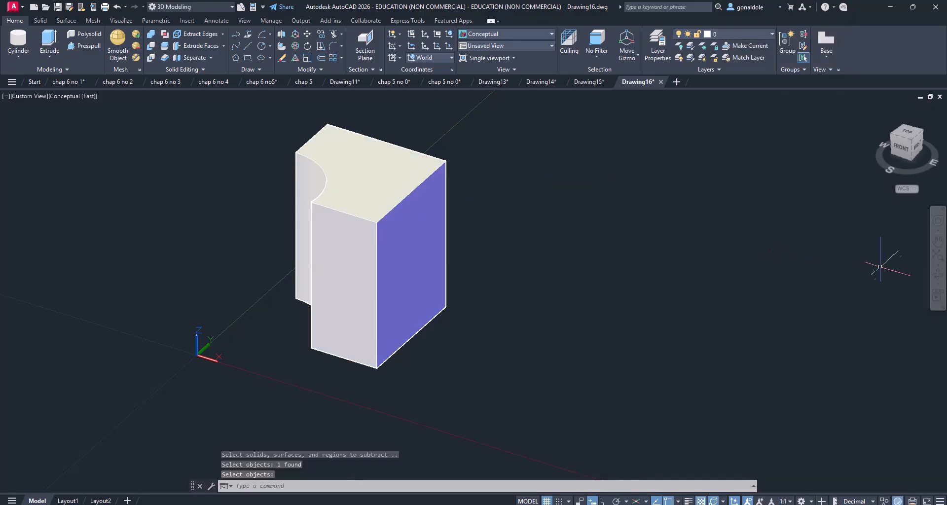
- Examine the curved recess in the box from different angles and distances
{"action": "left_click", "coordinate": [937, 275]}
{"action": "left_click_drag", "start_coordinate": [612, 311], "coordinate": [788, 324]}
{"action": "left_click_drag", "start_coordinate": [518, 273], "coordinate": [442, 269]}
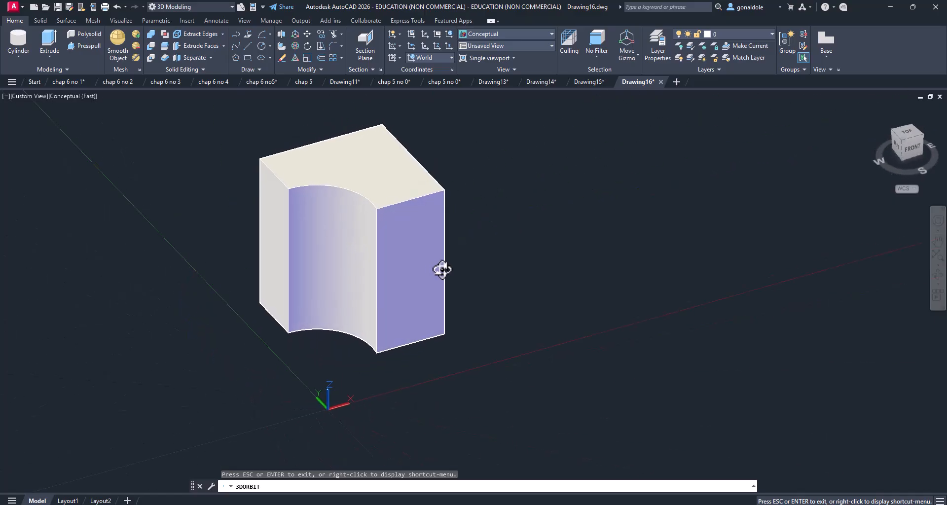
{"action": "scroll", "coordinate": [390, 286], "scroll_direction": "down", "scroll_amount": 4}
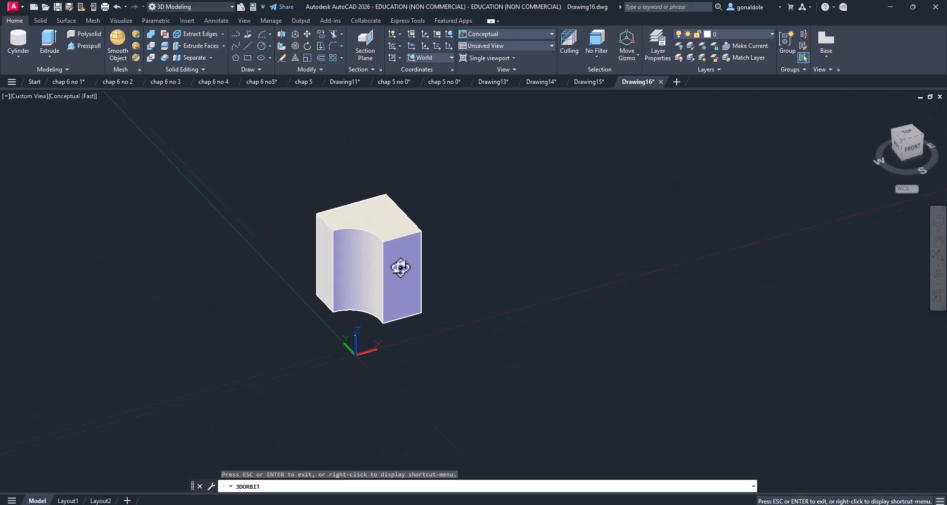
{"action": "scroll", "coordinate": [403, 267], "scroll_direction": "up", "scroll_amount": 2}
{"action": "scroll", "coordinate": [410, 266], "scroll_direction": "up", "scroll_amount": 4}
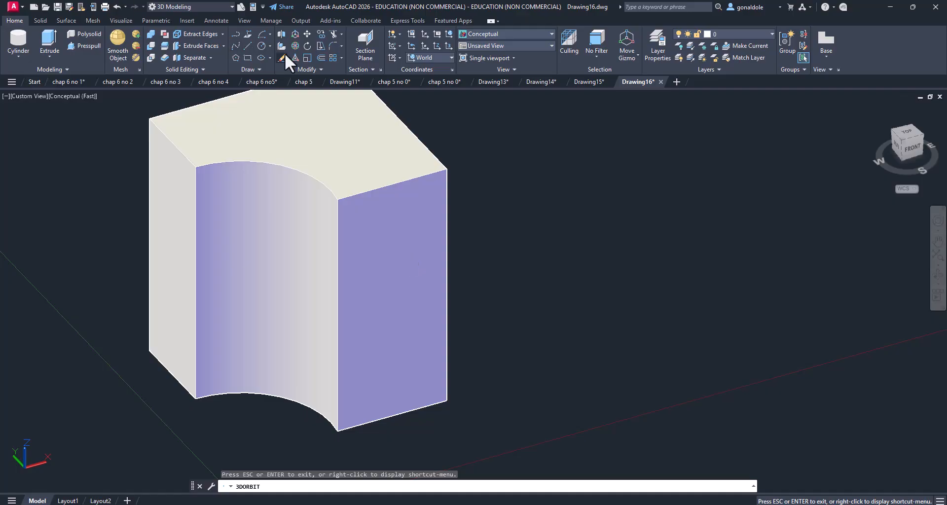
- Try to draw a centre-based ellipse on the narrow flat face beside the curved recess
{"action": "left_click", "coordinate": [270, 57]}
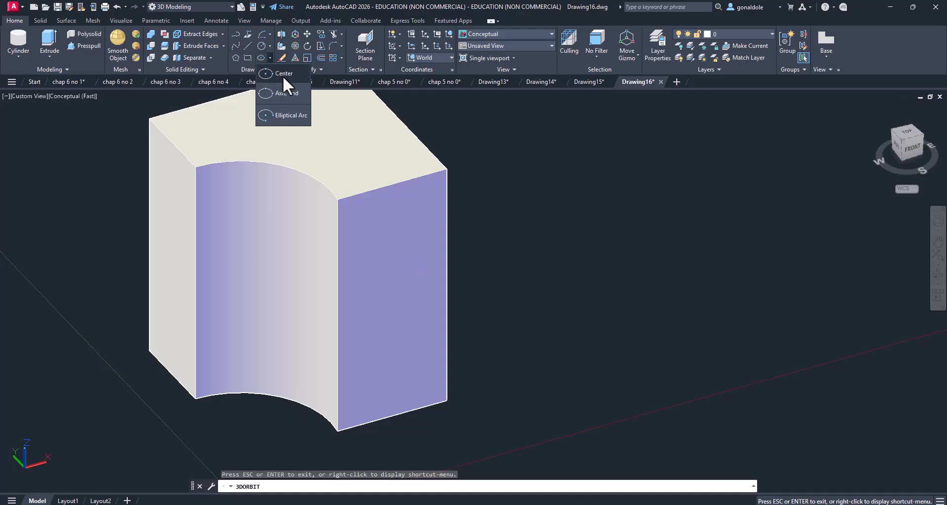
{"action": "left_click", "coordinate": [285, 73]}
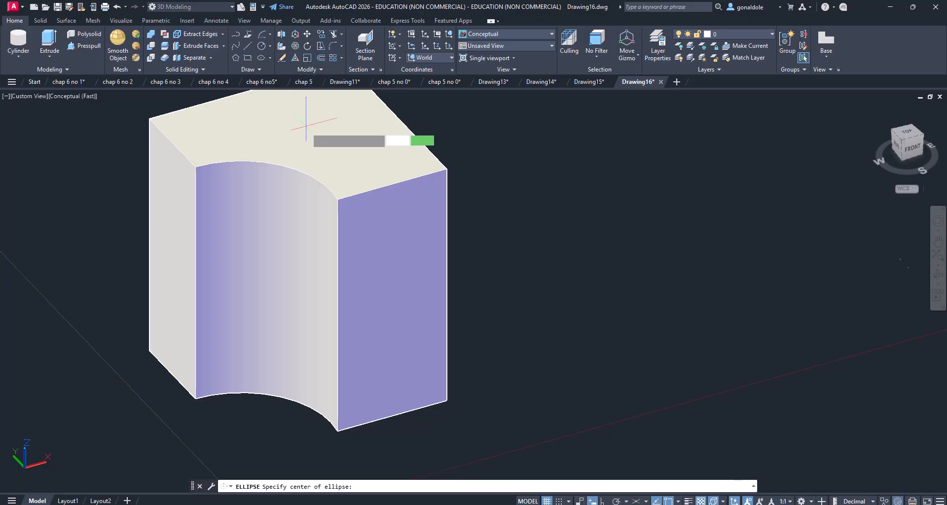
{"action": "left_click", "coordinate": [392, 299]}
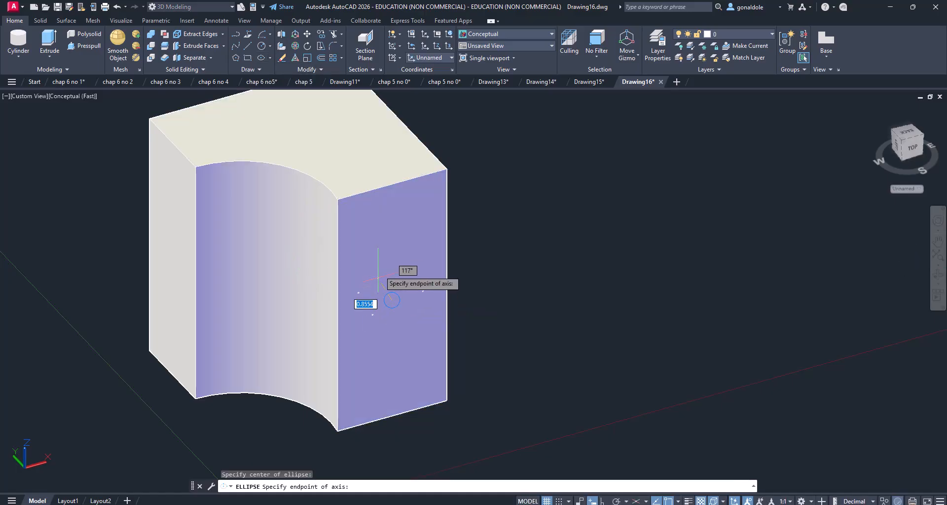
{"action": "left_click", "coordinate": [380, 276]}
{"action": "left_click", "coordinate": [403, 262]}
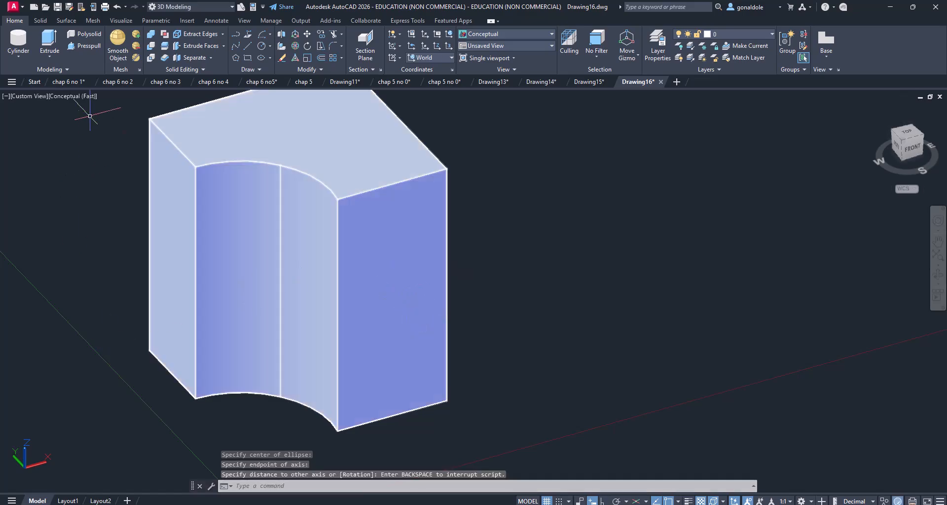
- Set the viewport's visual style to 2D Wireframe
{"action": "left_click", "coordinate": [65, 96]}
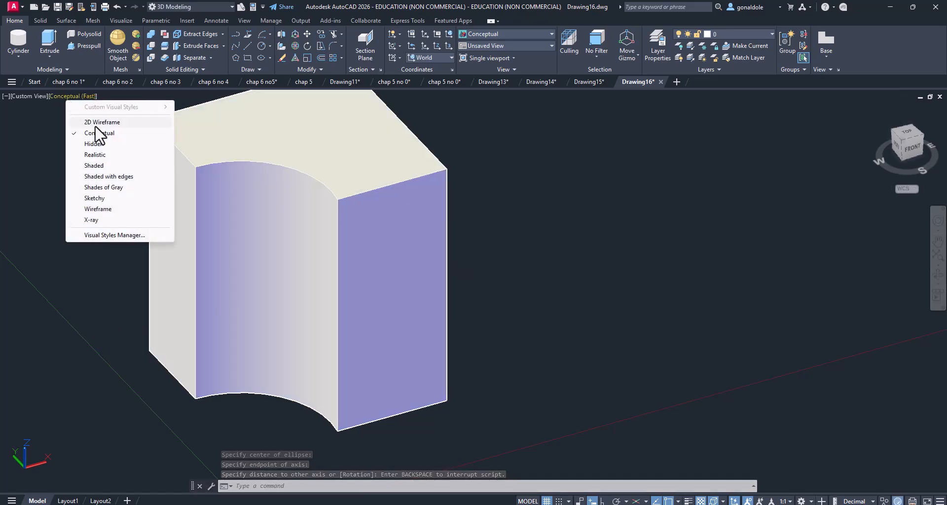
{"action": "left_click", "coordinate": [95, 124]}
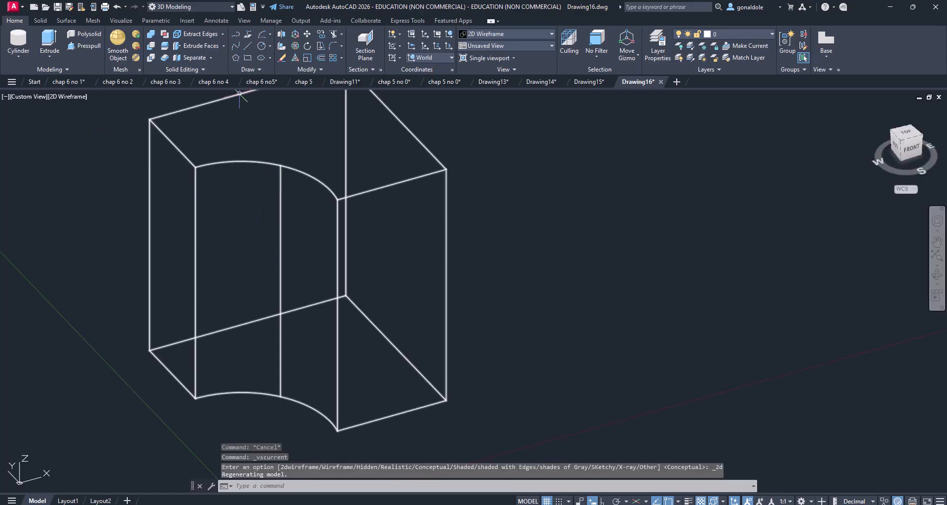
{"action": "left_click", "coordinate": [260, 57]}
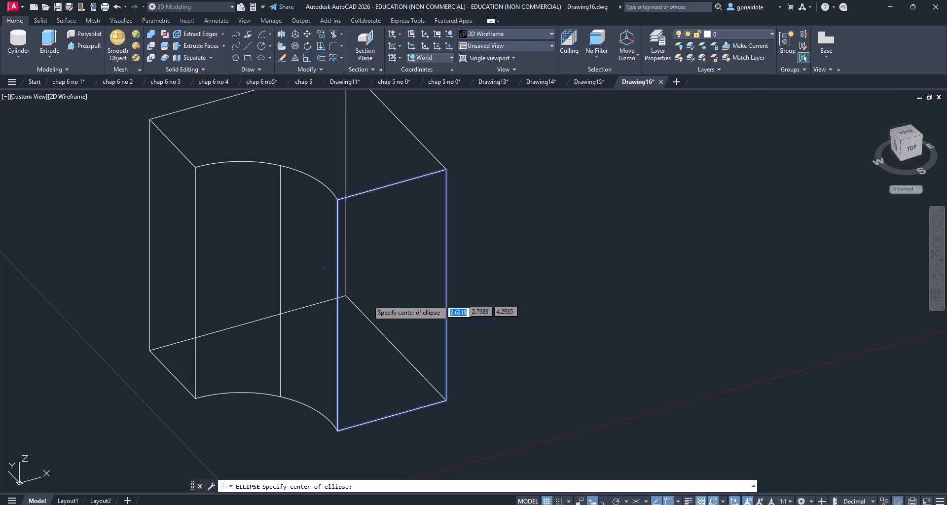
{"action": "left_click", "coordinate": [351, 301]}
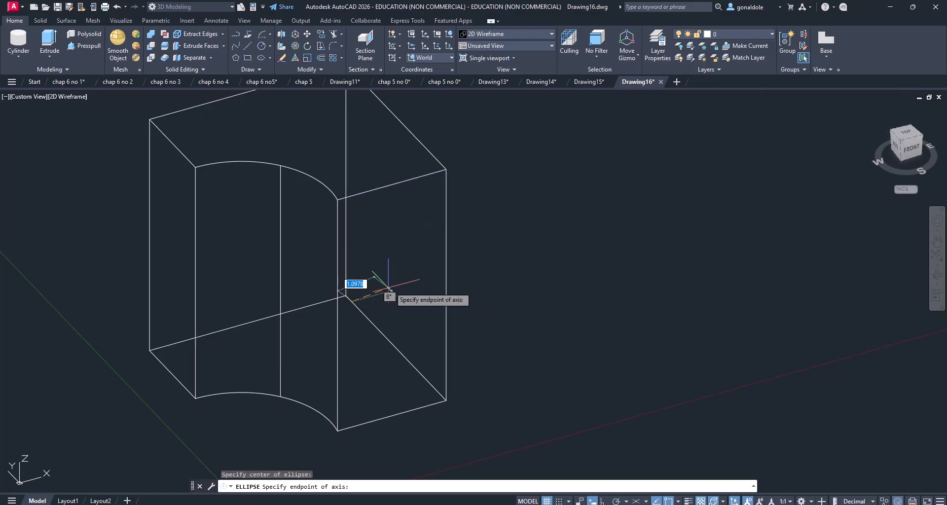
{"action": "left_click", "coordinate": [423, 282]}
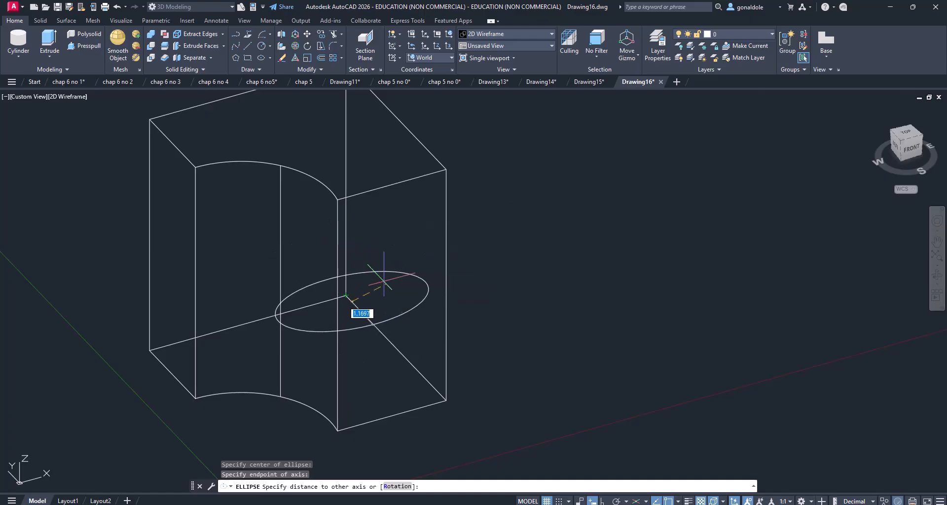
{"action": "key", "text": "Escape"}
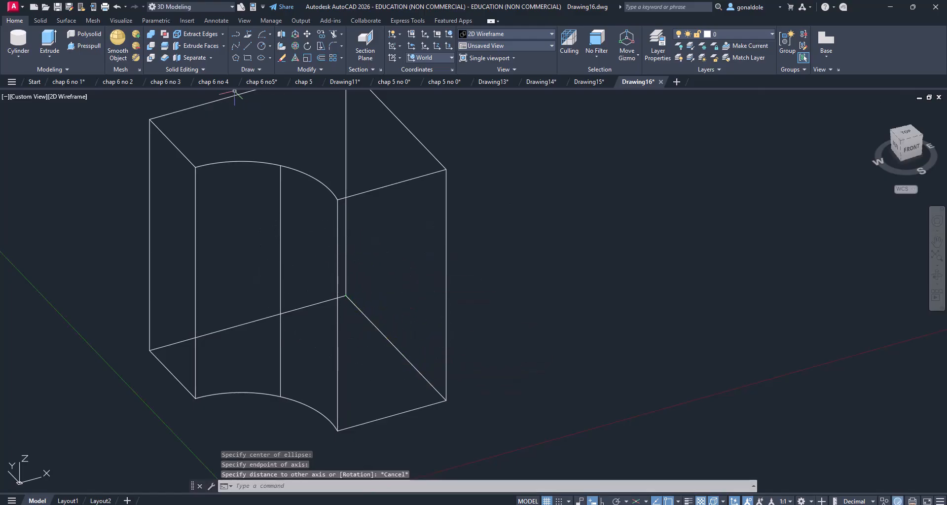
- Draw a tall centre-based ellipse on the upper part of the narrow flat face, and set the visual style back to Conceptual
{"action": "left_click", "coordinate": [260, 57]}
{"action": "left_click", "coordinate": [416, 236]}
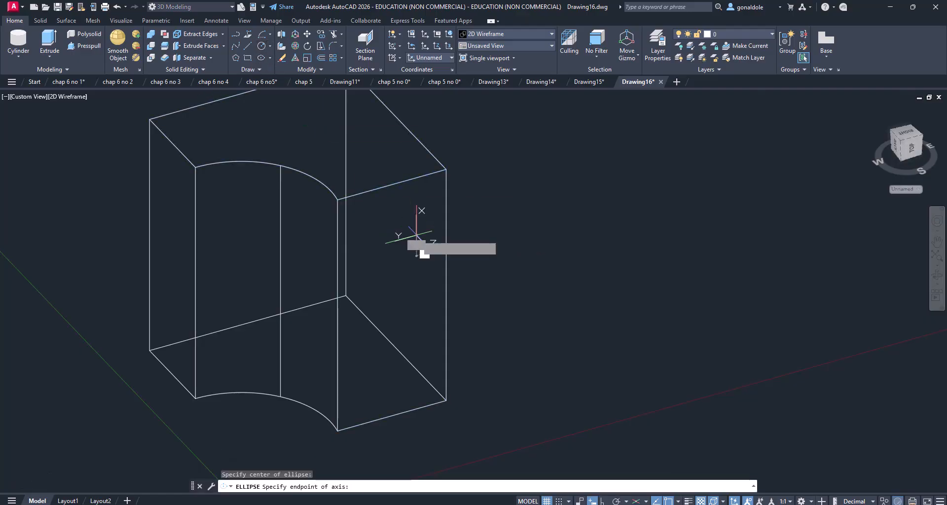
{"action": "left_click", "coordinate": [419, 198]}
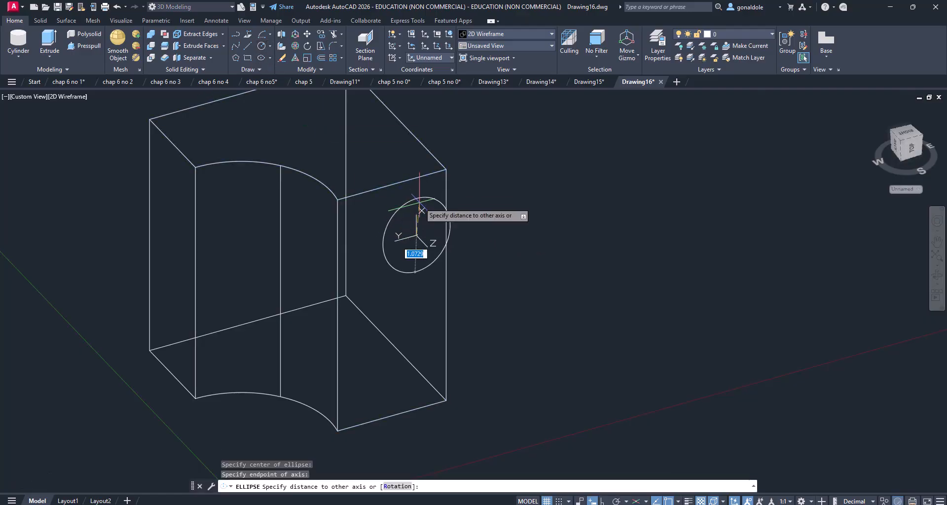
{"action": "left_click", "coordinate": [416, 218]}
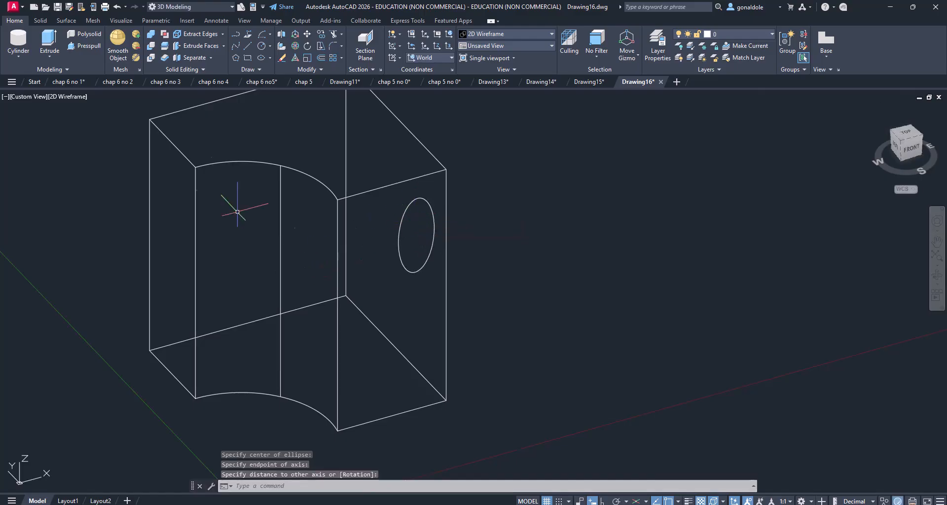
{"action": "left_click", "coordinate": [75, 97]}
{"action": "left_click", "coordinate": [110, 133]}
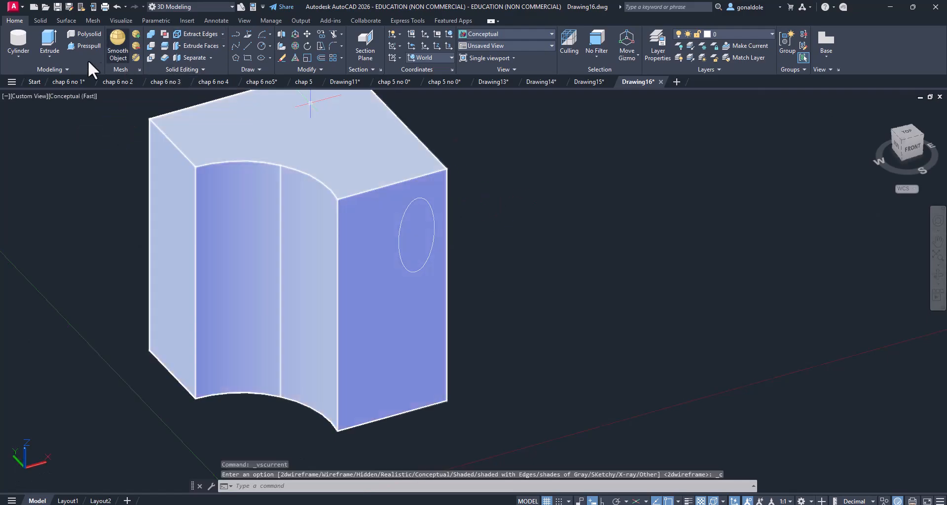
- Presspull the ellipse's area inward into the box to cut an elliptical hole
{"action": "left_click", "coordinate": [80, 46]}
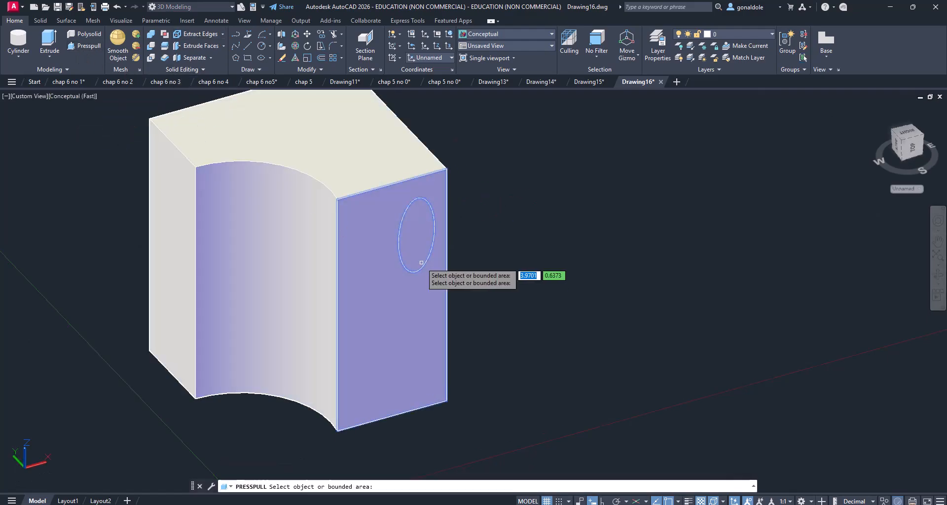
{"action": "left_click", "coordinate": [416, 252]}
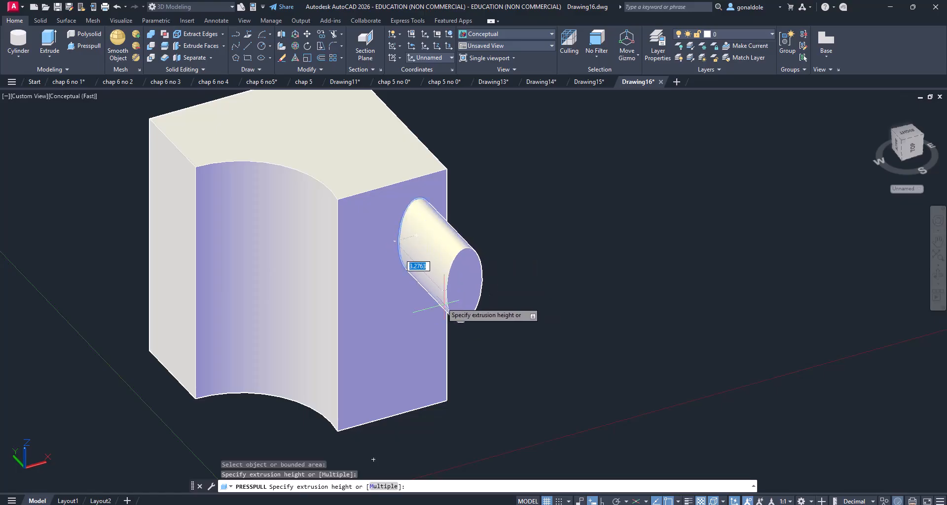
{"action": "left_click", "coordinate": [15, 170]}
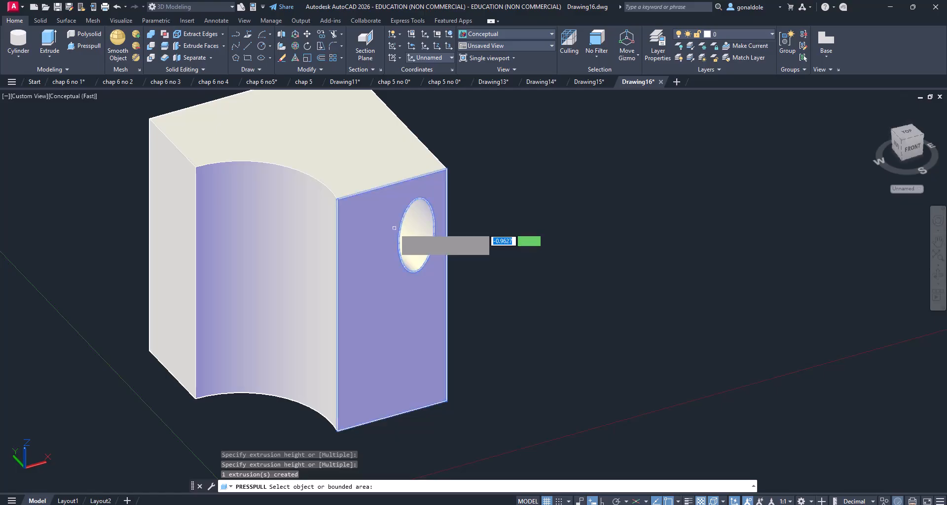
- Try to presspull the flat face around the elliptical hole inward, and undo the whole Presspull operation
{"action": "left_click", "coordinate": [437, 316]}
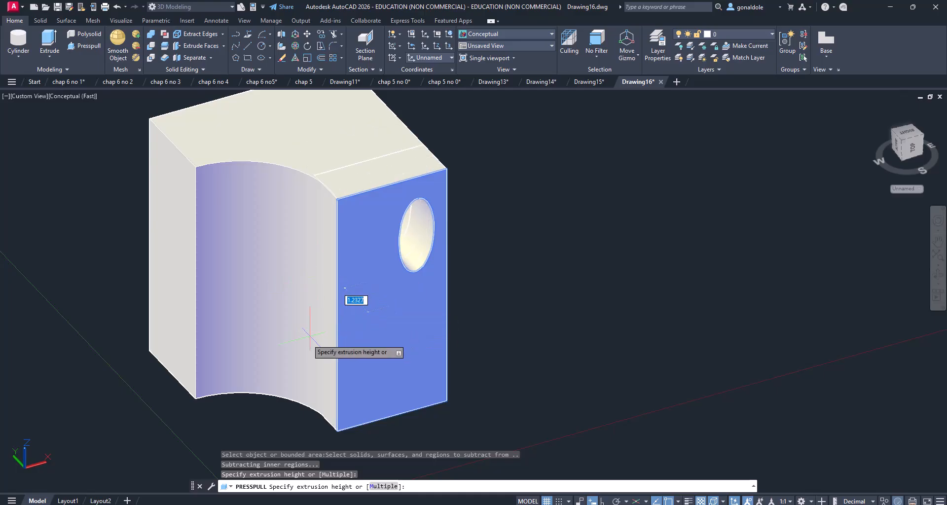
{"action": "left_click", "coordinate": [301, 351]}
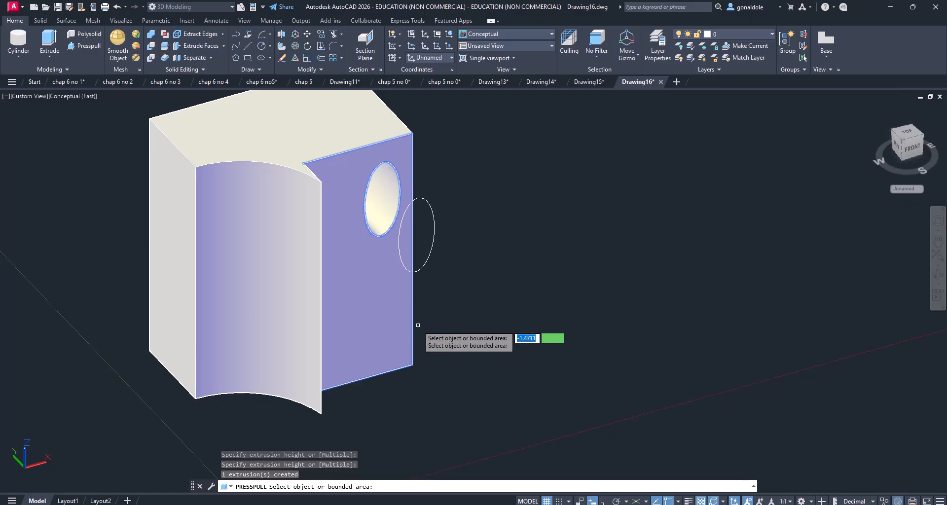
{"action": "key", "text": "ctrl+z"}
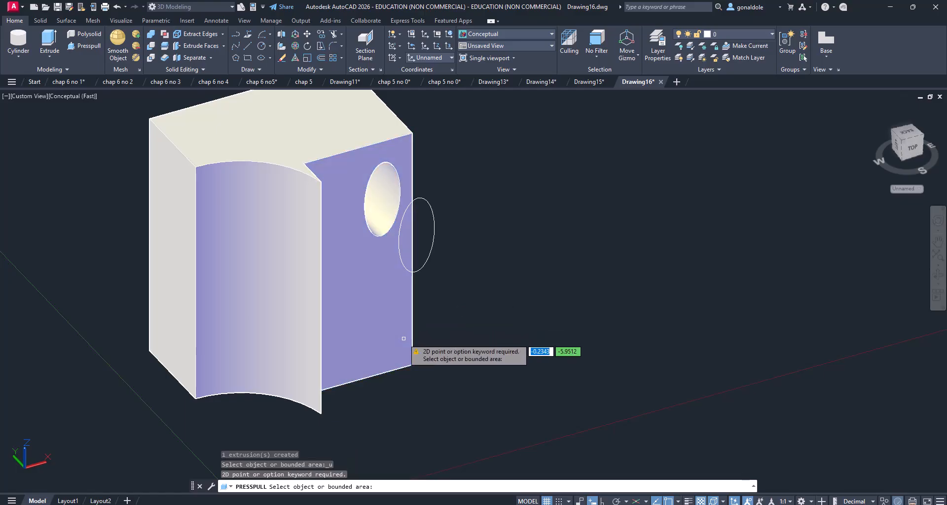
{"action": "key", "text": "Return"}
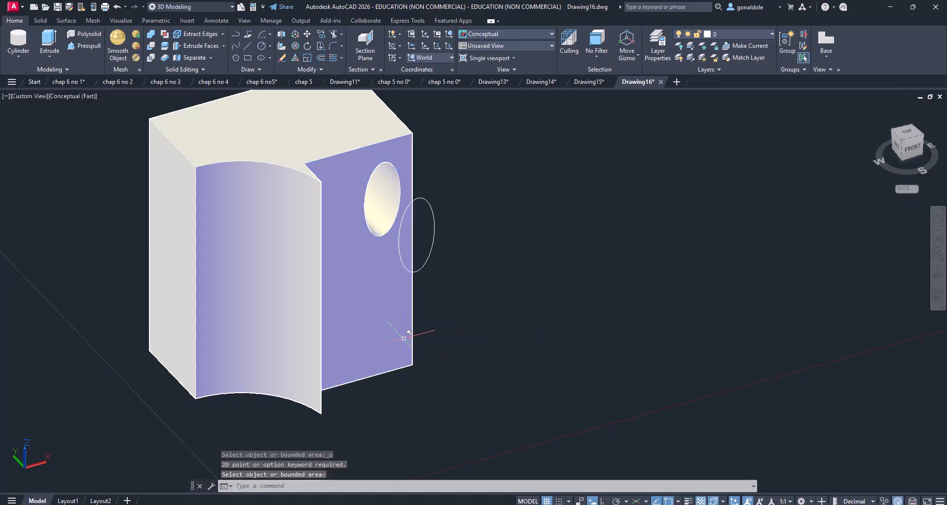
{"action": "key", "text": "ctrl+z"}
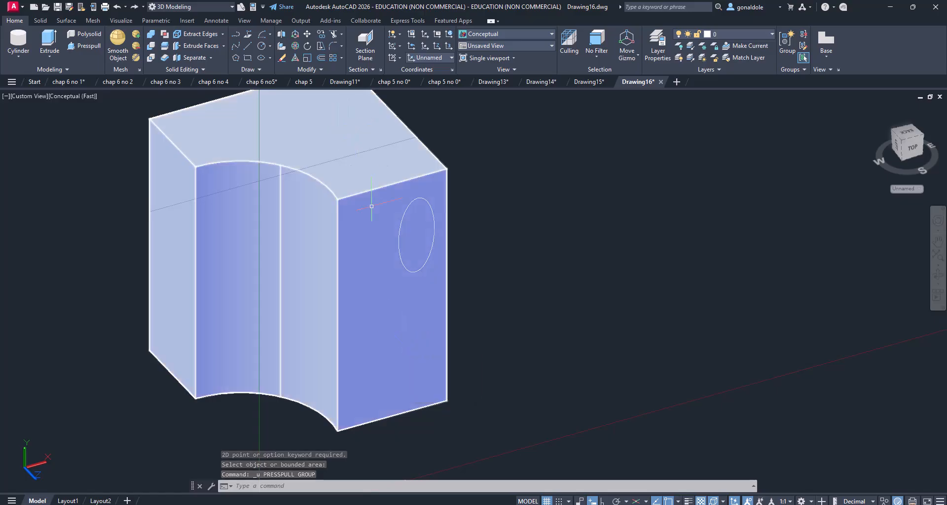
{"action": "scroll", "coordinate": [484, 396], "scroll_direction": "down", "scroll_amount": 4}
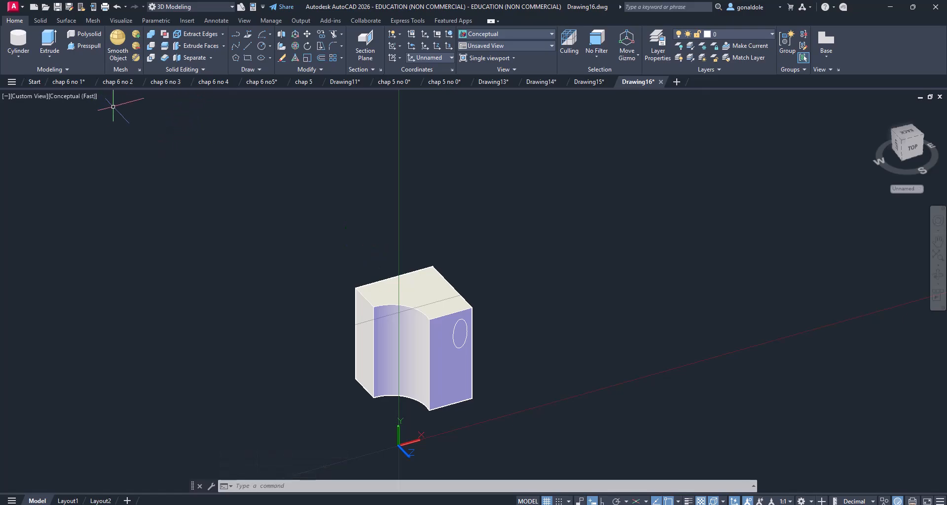
{"action": "left_click", "coordinate": [15, 41]}
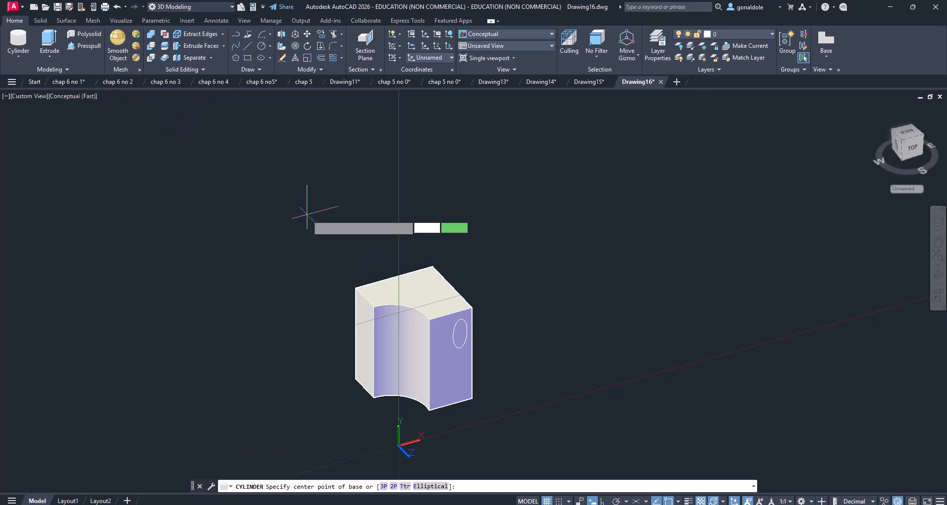
{"action": "left_click", "coordinate": [374, 397]}
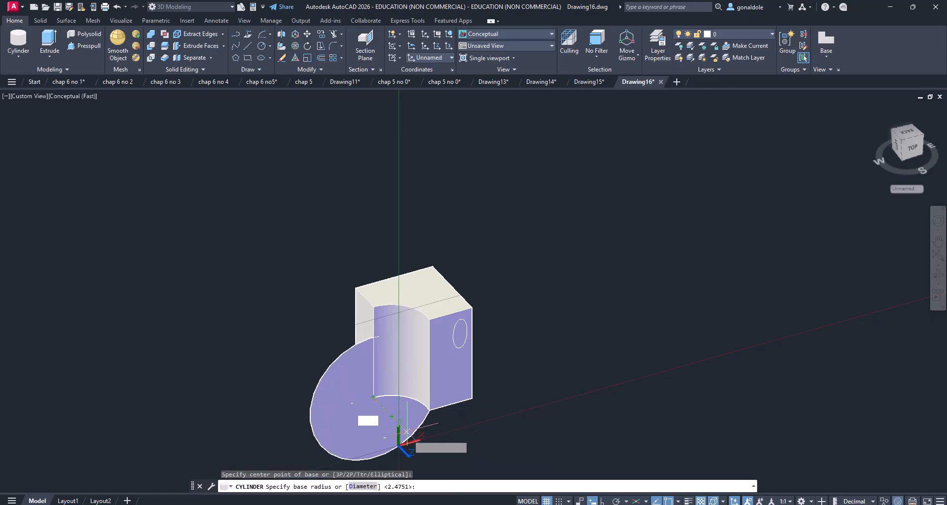
{"action": "scroll", "coordinate": [393, 420], "scroll_direction": "up", "scroll_amount": 6}
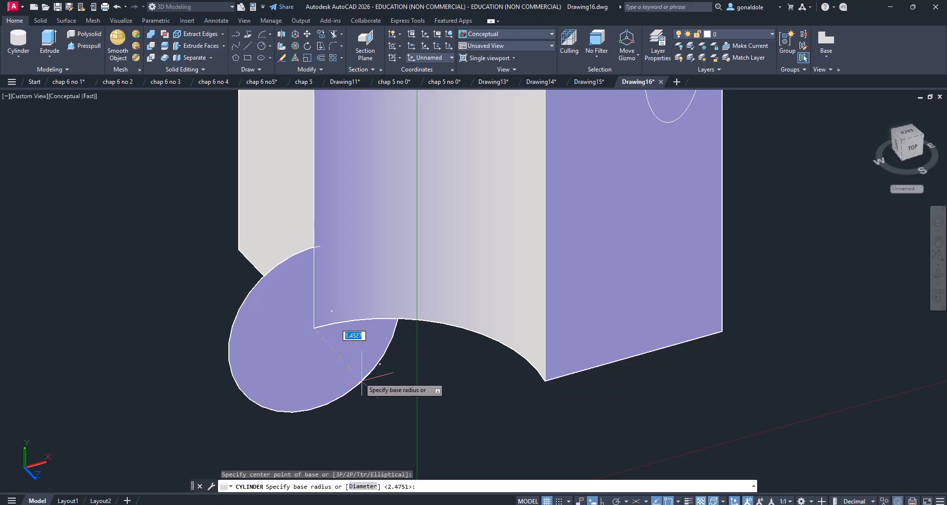
{"action": "key", "text": "Escape"}
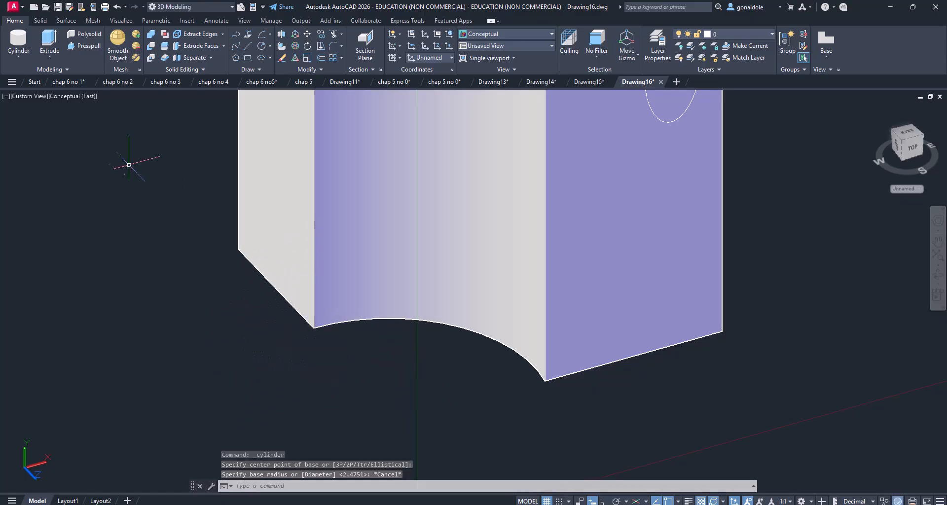
{"action": "left_click", "coordinate": [17, 37]}
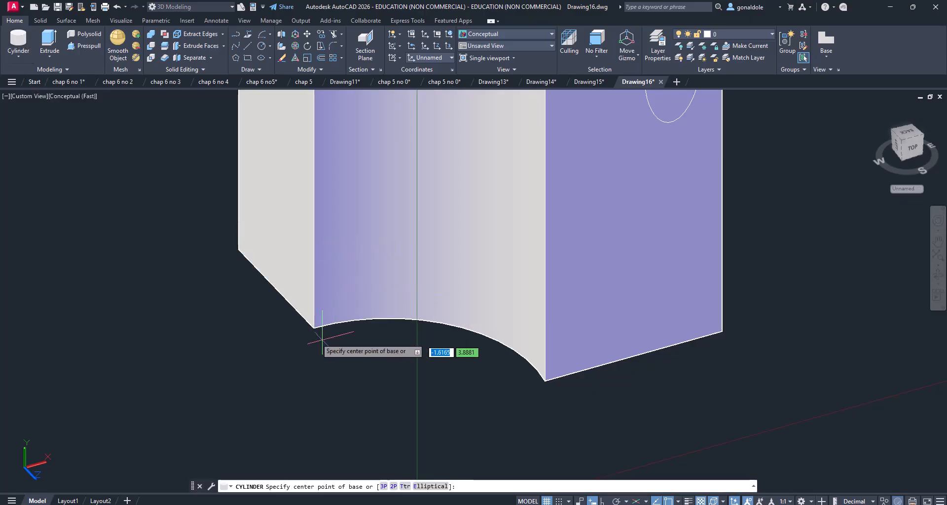
{"action": "left_click", "coordinate": [314, 327]}
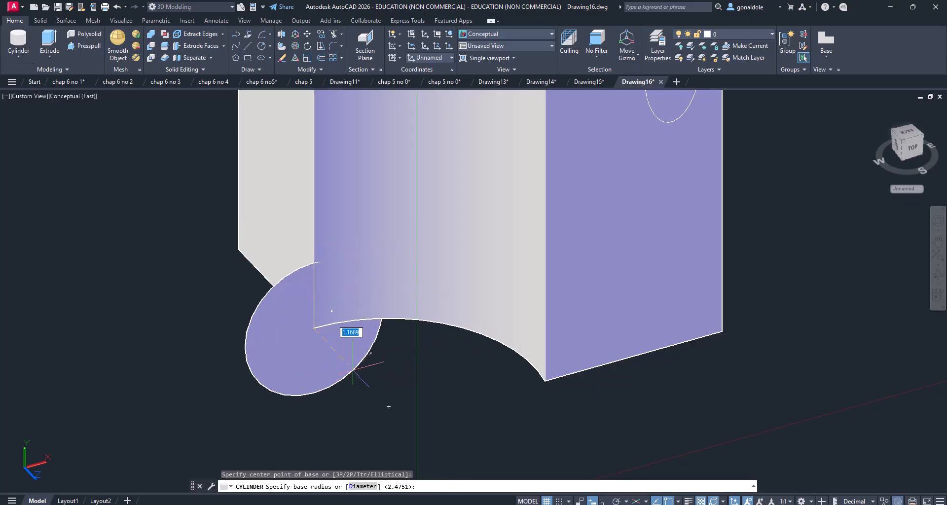
{"action": "scroll", "coordinate": [317, 313], "scroll_direction": "down", "scroll_amount": 8}
{"action": "key", "text": "Escape"}
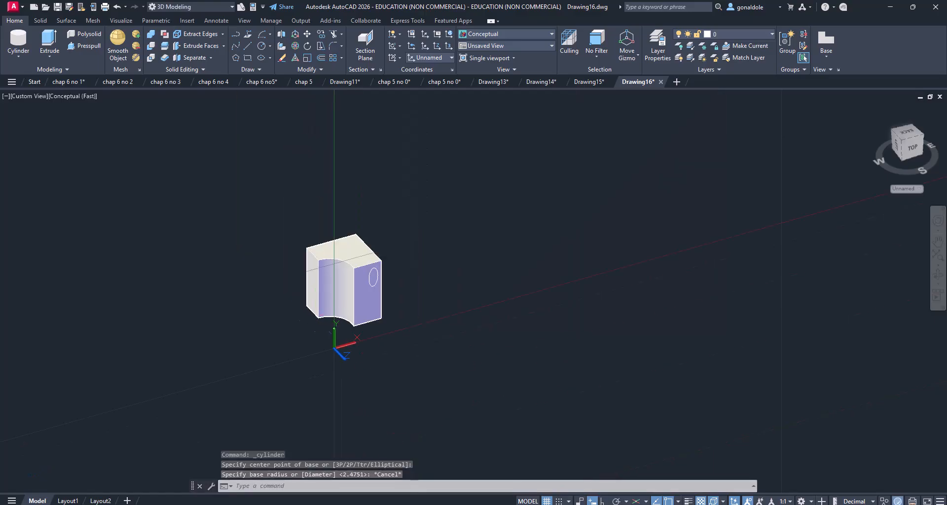
- Set the coordinate system back to World
{"action": "scroll", "coordinate": [459, 136], "scroll_direction": "up", "scroll_amount": 2}
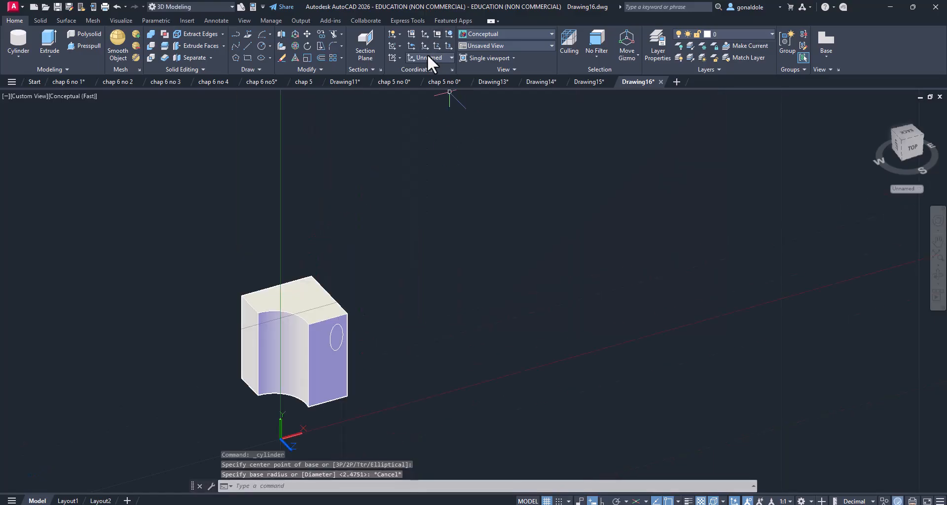
{"action": "left_click", "coordinate": [428, 54]}
{"action": "left_click", "coordinate": [434, 67]}
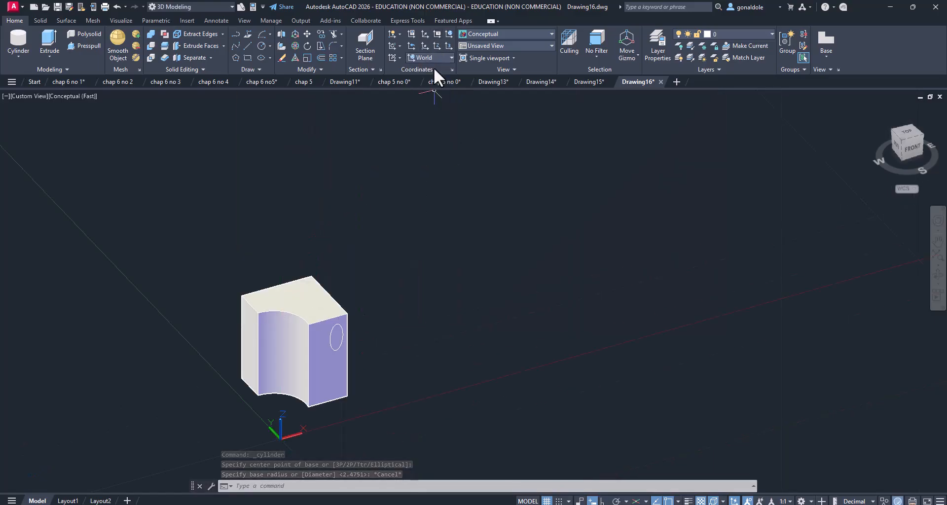
- Draw an upright cylinder centred on the box's lower corner beside the curved cut, rising to about half the box's height
{"action": "scroll", "coordinate": [271, 404], "scroll_direction": "up", "scroll_amount": 6}
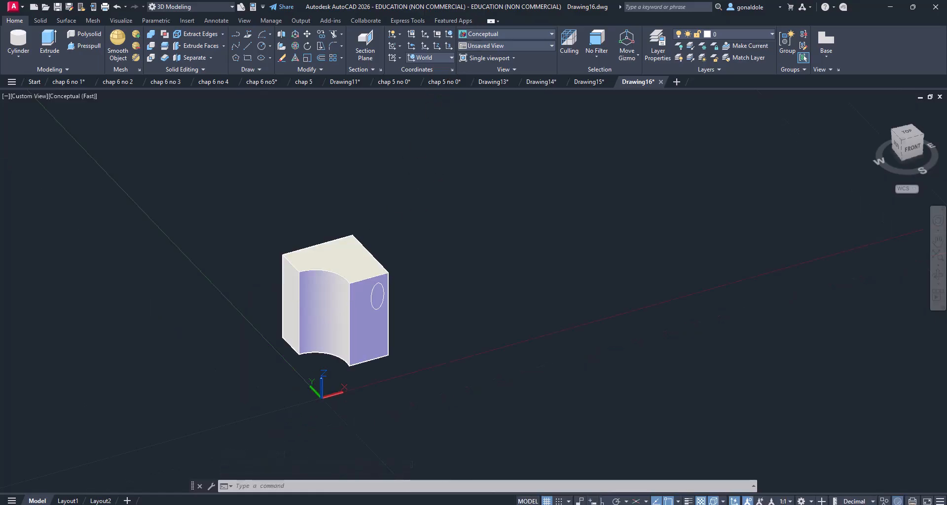
{"action": "middle_click_drag", "start_coordinate": [315, 360], "coordinate": [395, 288]}
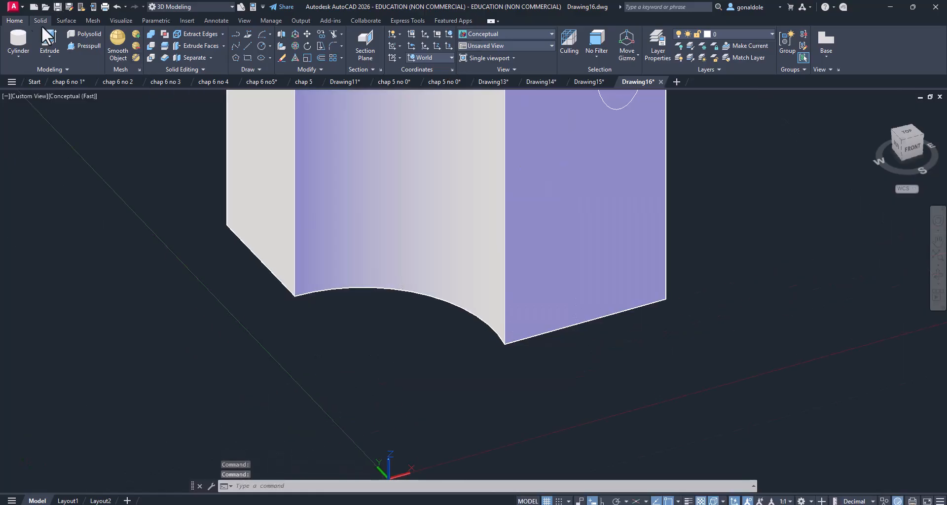
{"action": "left_click", "coordinate": [17, 33]}
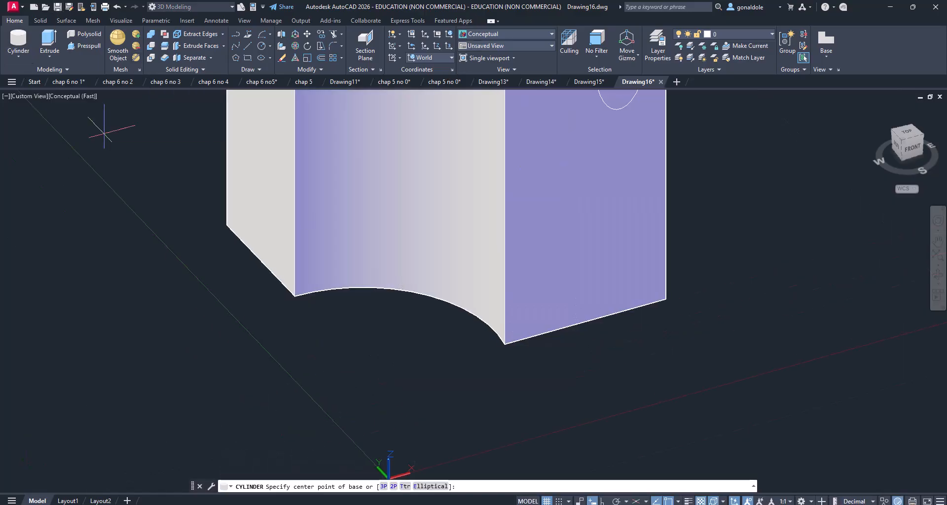
{"action": "left_click", "coordinate": [295, 296]}
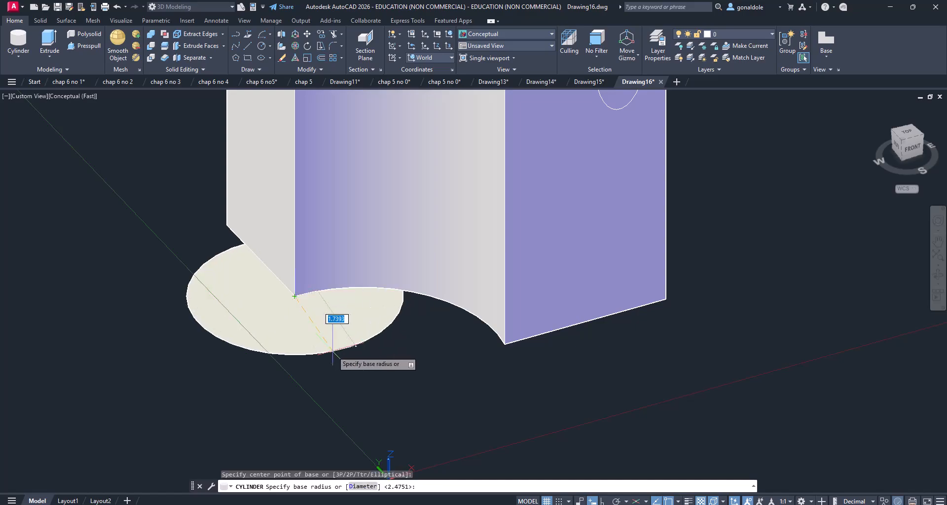
{"action": "left_click", "coordinate": [328, 345]}
{"action": "middle_click_drag", "start_coordinate": [295, 286], "coordinate": [311, 380]}
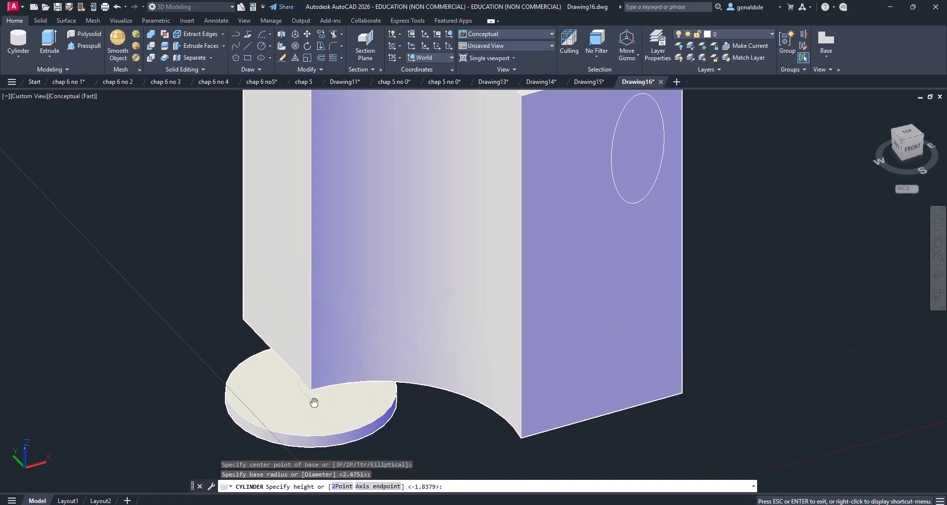
{"action": "key", "text": "Escape"}
{"action": "scroll", "coordinate": [313, 259], "scroll_direction": "down", "scroll_amount": 8}
{"action": "scroll", "coordinate": [321, 242], "scroll_direction": "up", "scroll_amount": 1}
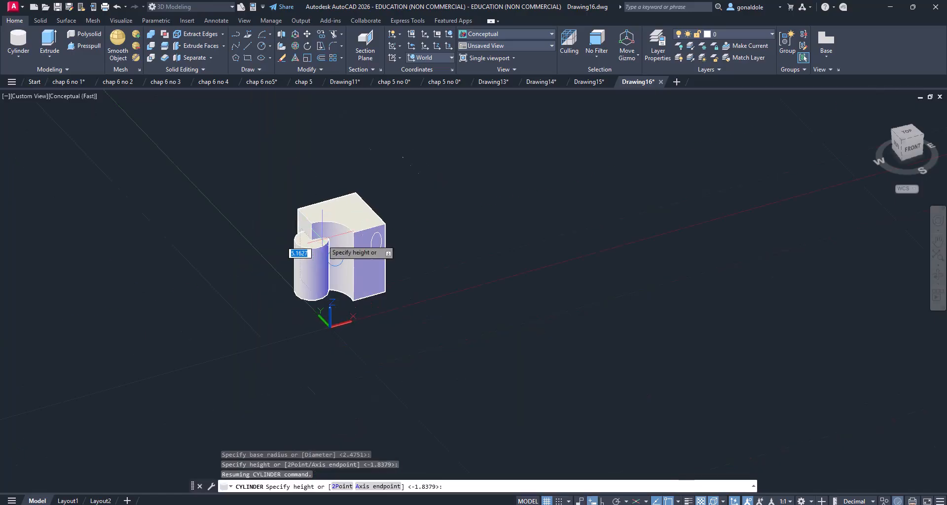
{"action": "scroll", "coordinate": [322, 240], "scroll_direction": "up", "scroll_amount": 5}
{"action": "left_click", "coordinate": [311, 203]}
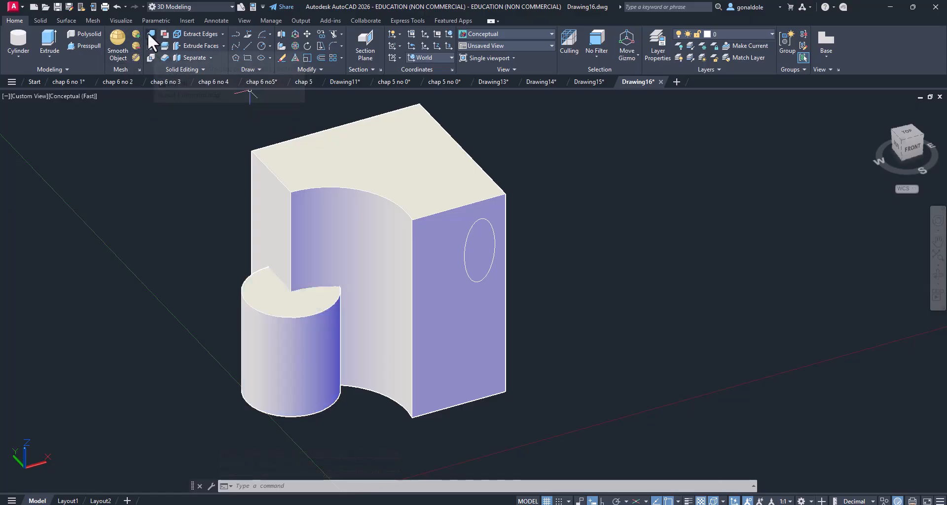
- Union the cylinder with the box, and select the combined solid to check that both parts belong to one object
{"action": "left_click", "coordinate": [149, 34]}
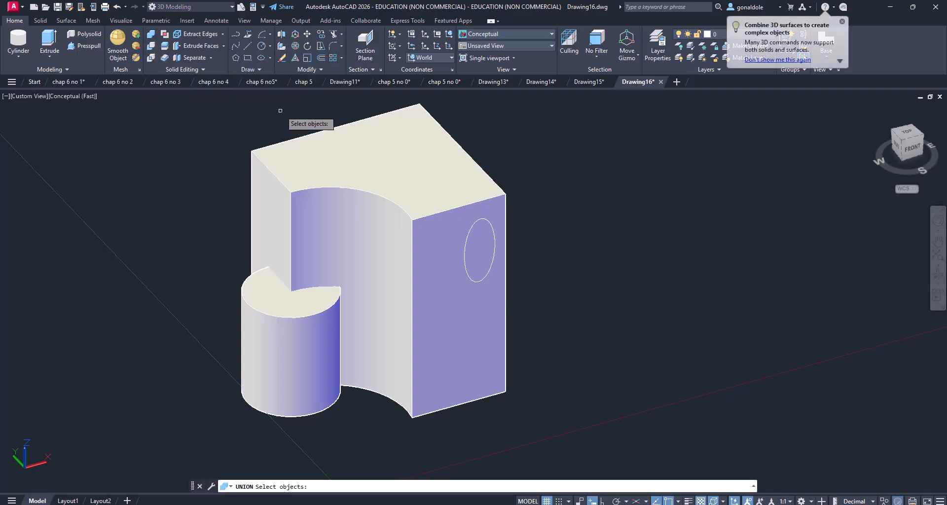
{"action": "left_click_drag", "start_coordinate": [328, 110], "coordinate": [180, 367]}
{"action": "key", "text": "Return"}
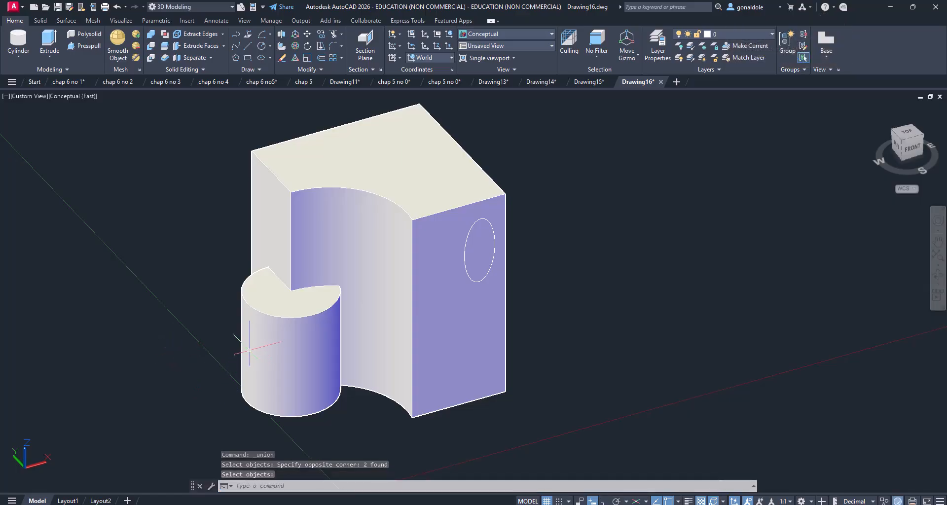
{"action": "left_click", "coordinate": [273, 341]}
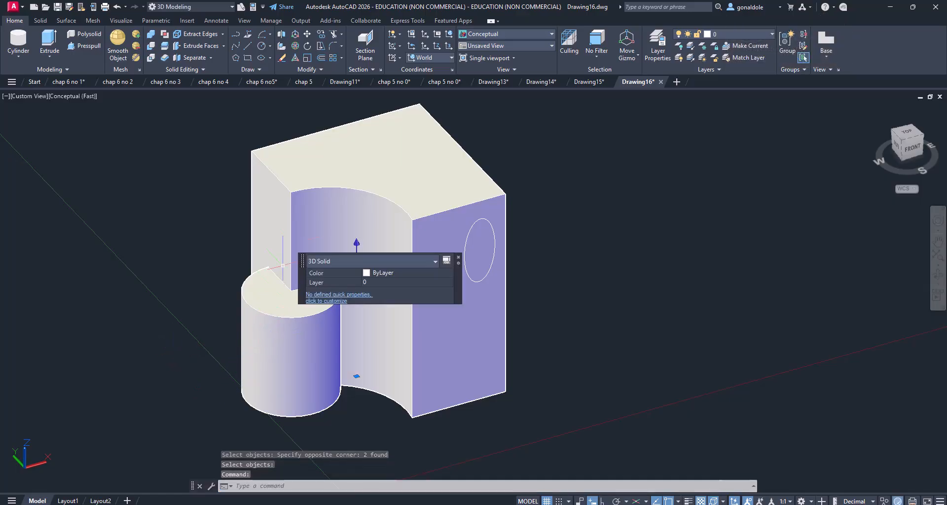
{"action": "left_click", "coordinate": [298, 242]}
{"action": "key", "text": "Escape"}
{"action": "left_click", "coordinate": [321, 185]}
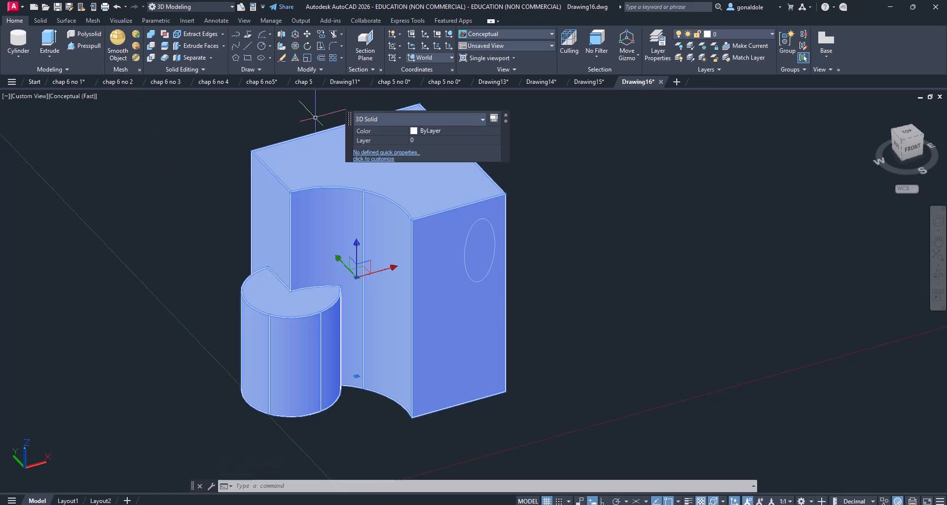
{"action": "scroll", "coordinate": [288, 206], "scroll_direction": "down", "scroll_amount": 4}
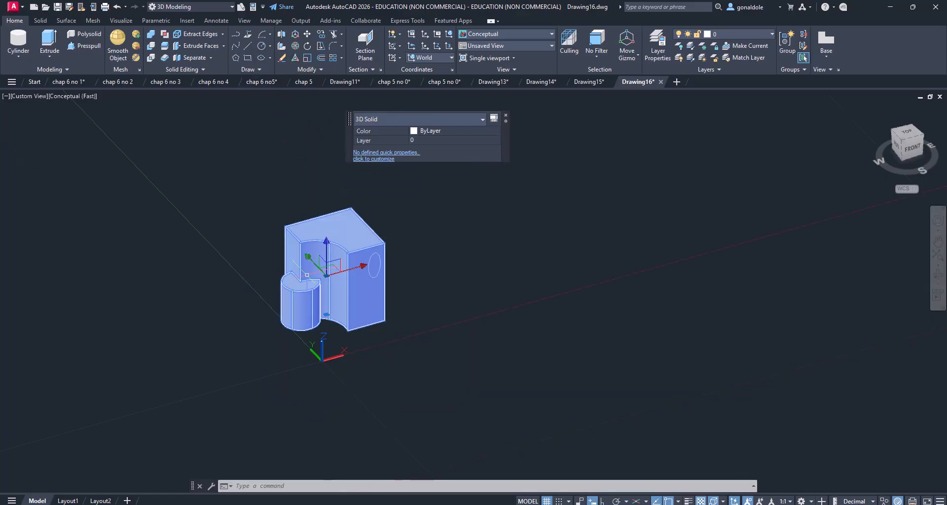
{"action": "scroll", "coordinate": [306, 269], "scroll_direction": "up", "scroll_amount": 3}
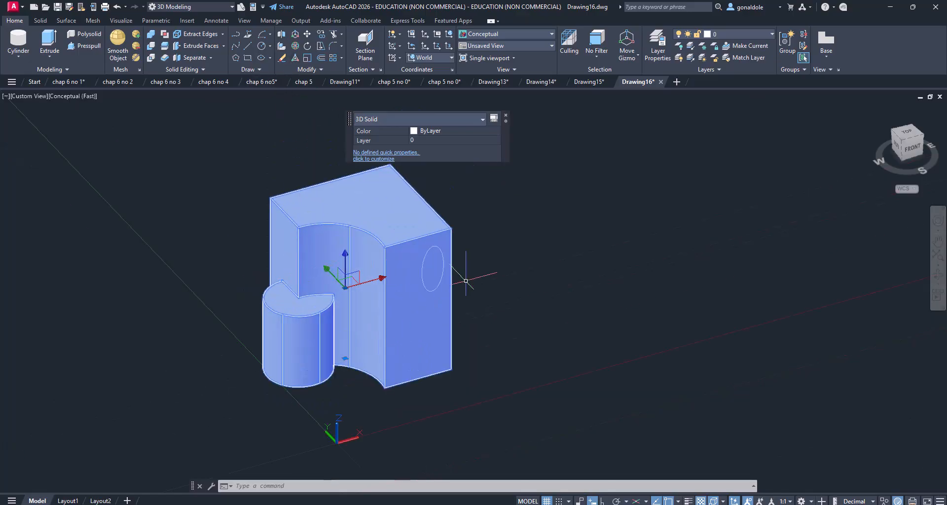